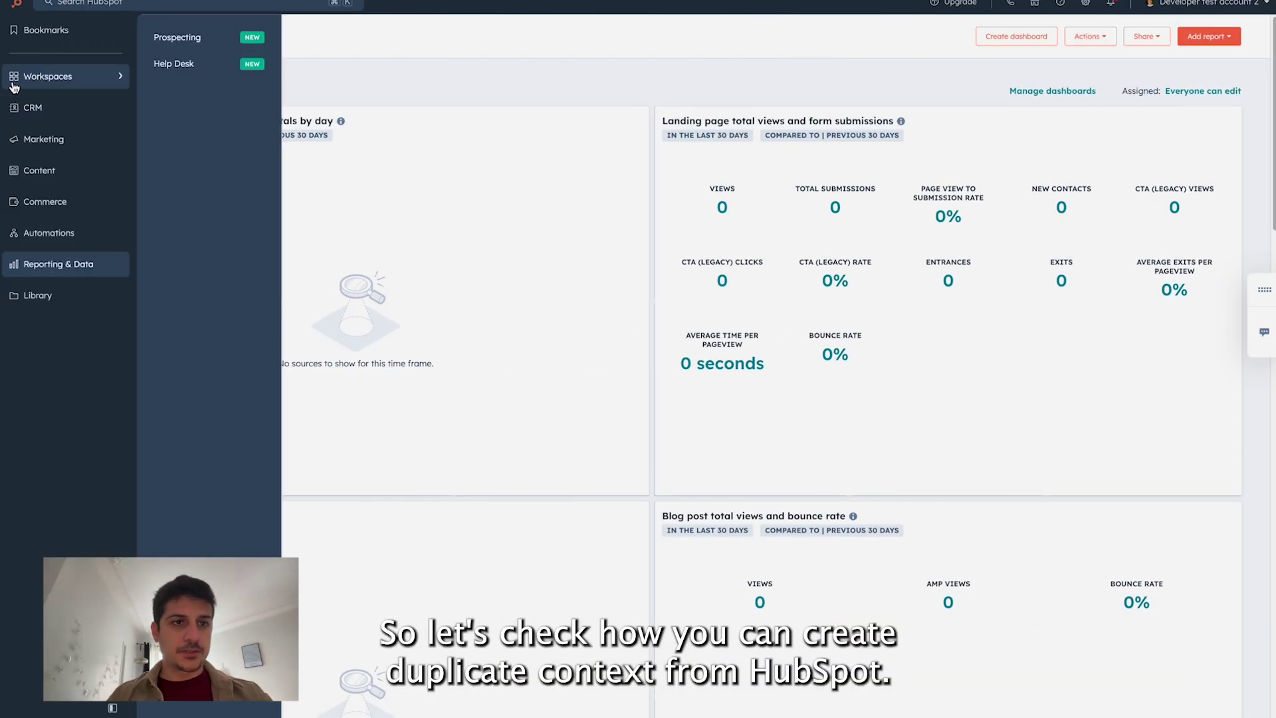
Step: Go to the Contacts list and start a new contact with Create contact
mouse_move(12, 108)
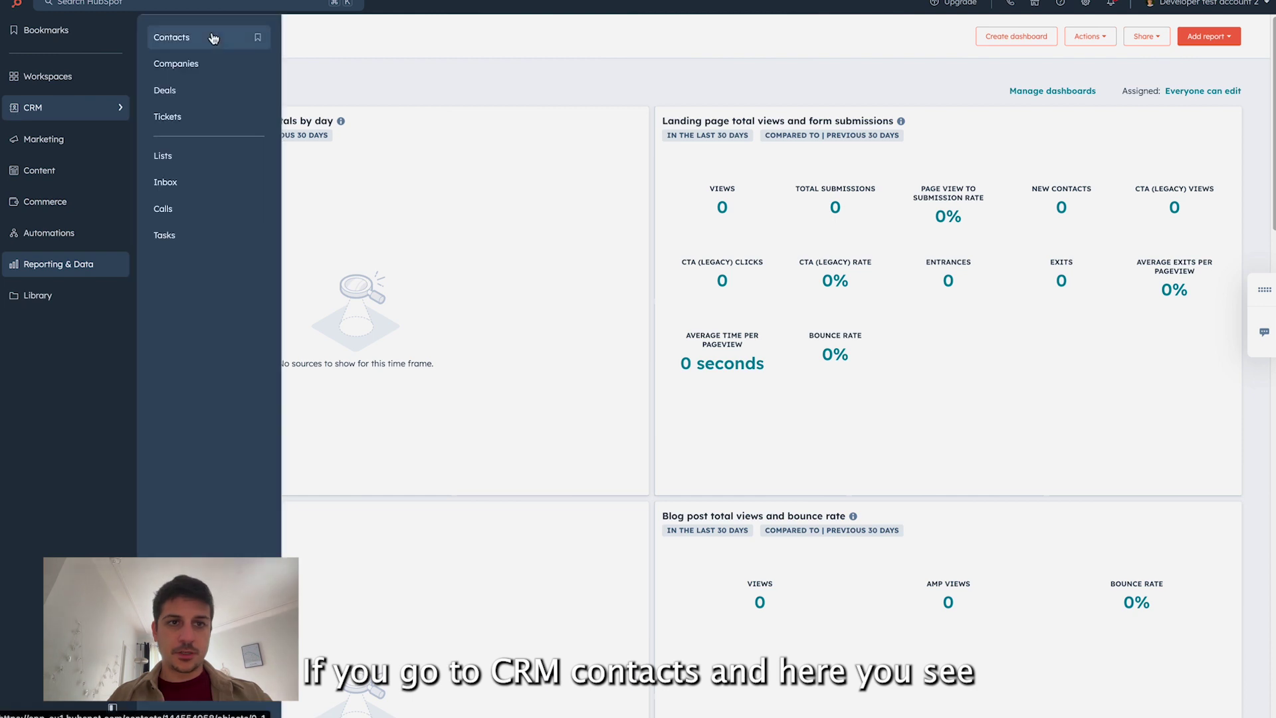
left_click(275, 42)
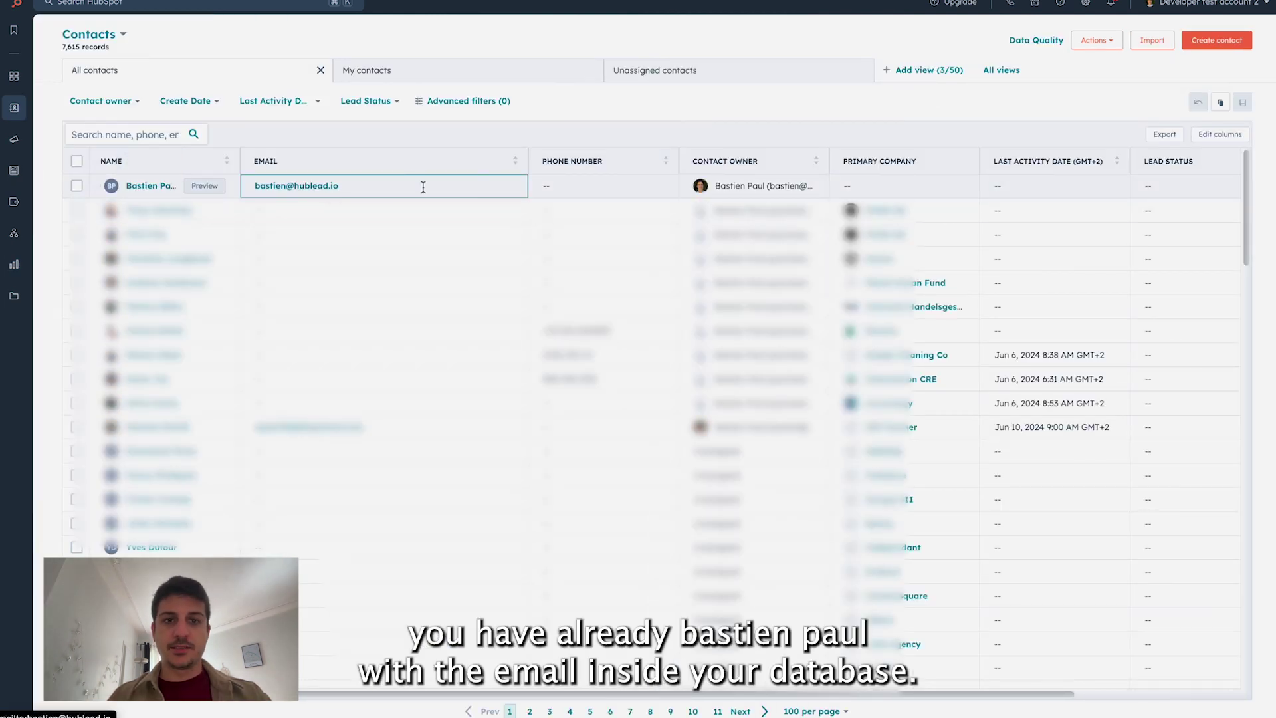
left_click(1216, 40)
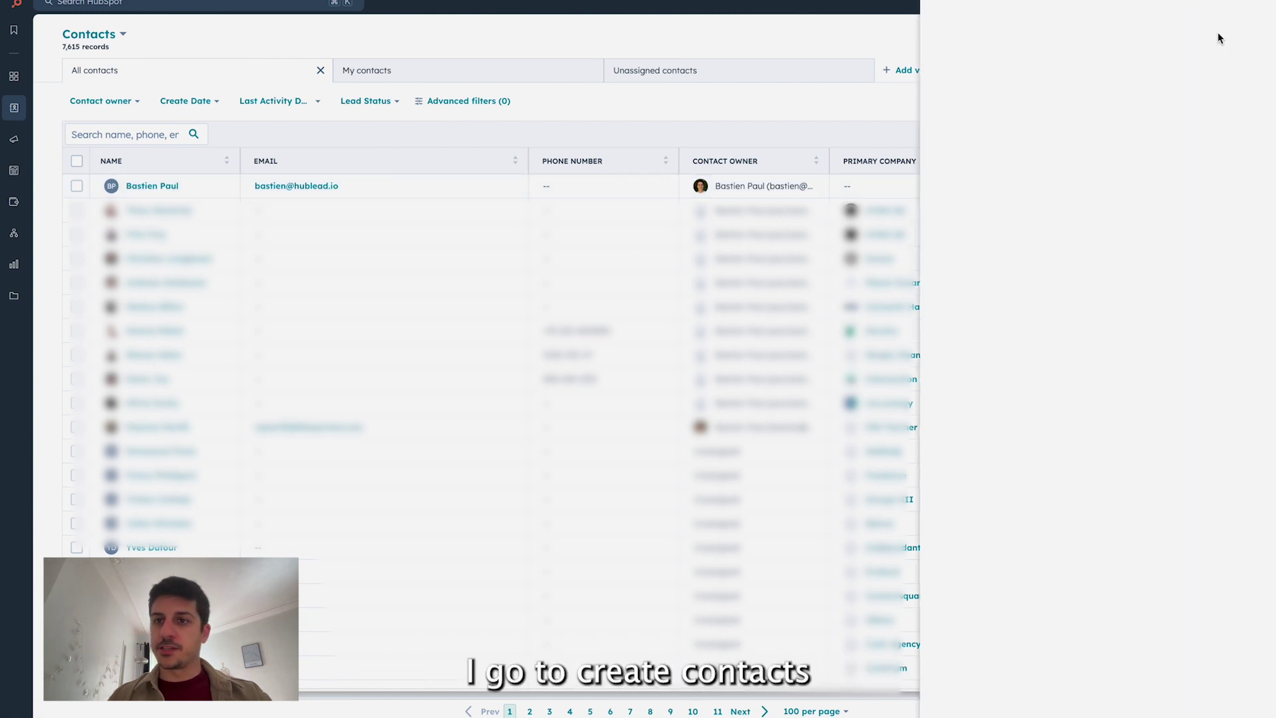
left_click(1127, 103)
Step: Enter the existing contact's first and last name in the new contact form, leaving Email empty
left_click(1130, 153)
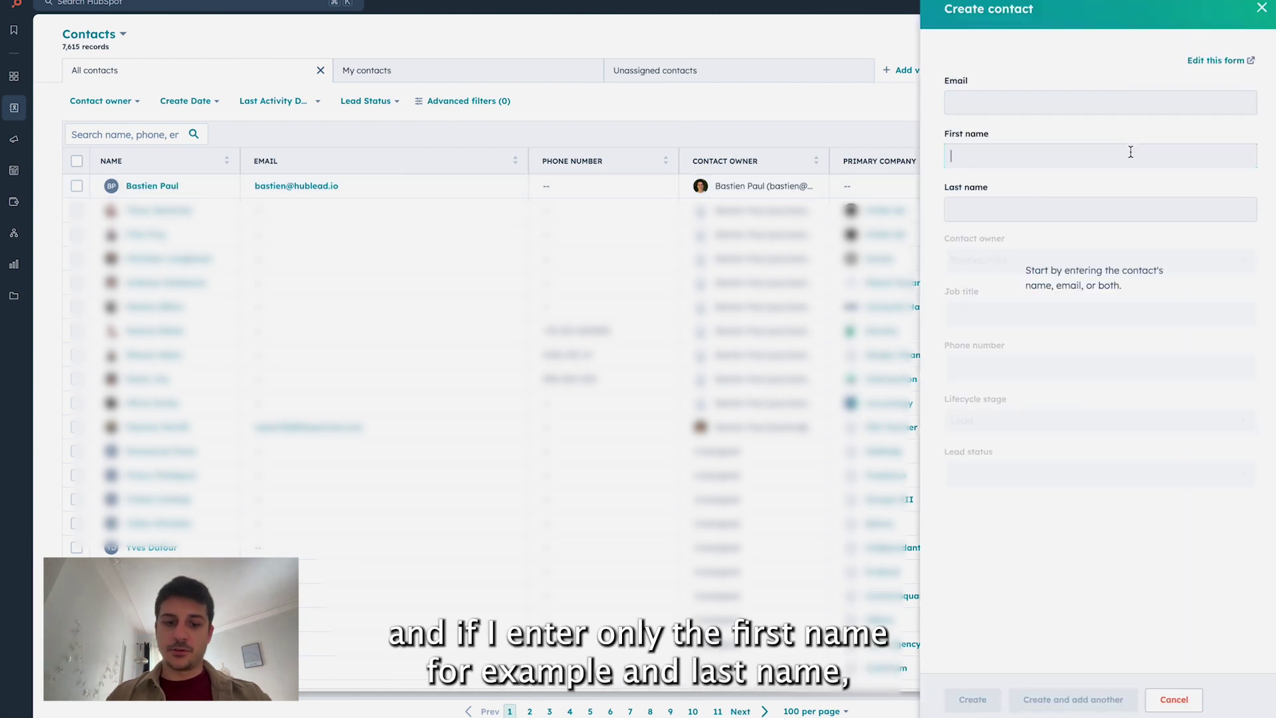
key("Tab")
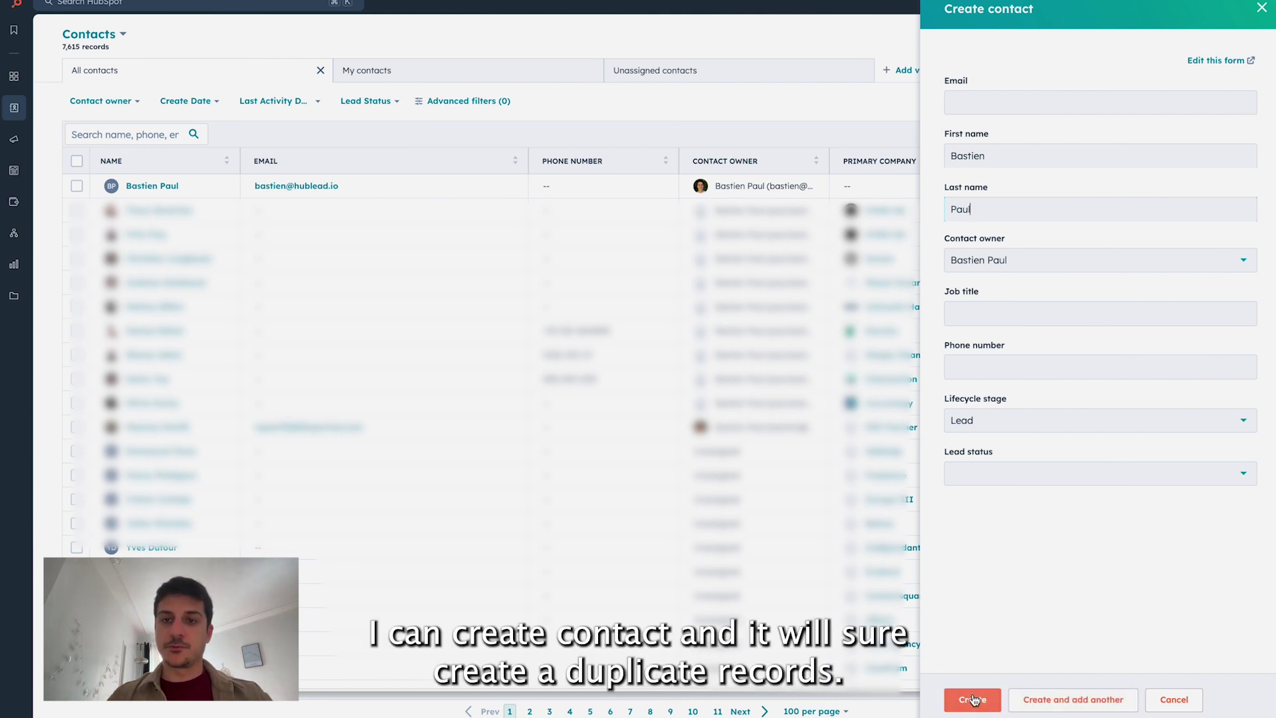
left_click(1037, 102)
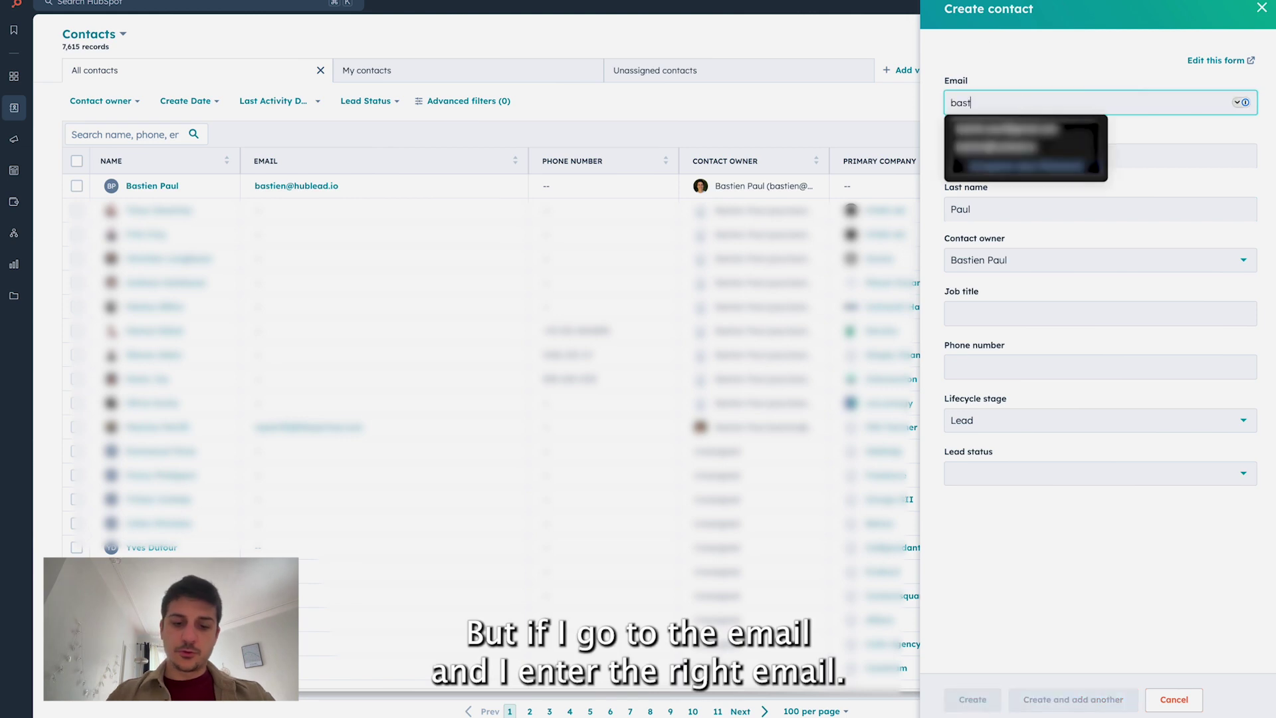
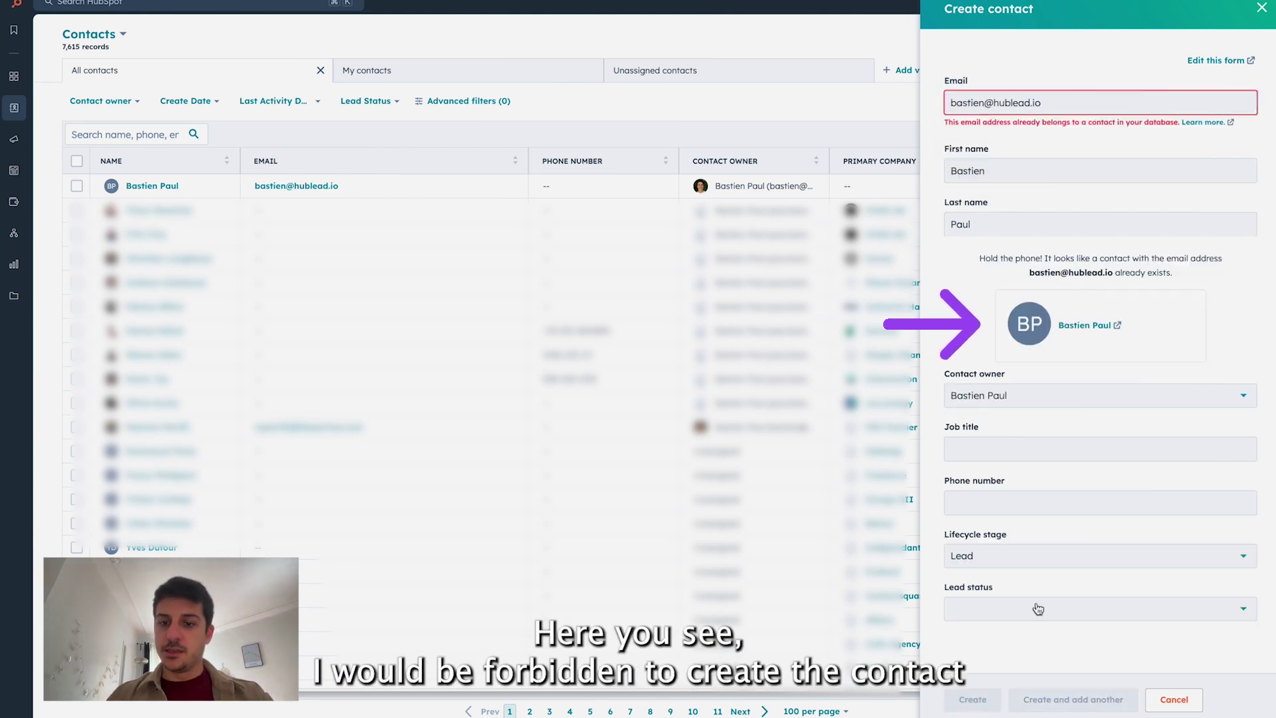
Step: Enter the existing contact's email address in the new contact's Email field, triggering the duplicate warning
mouse_move(974, 708)
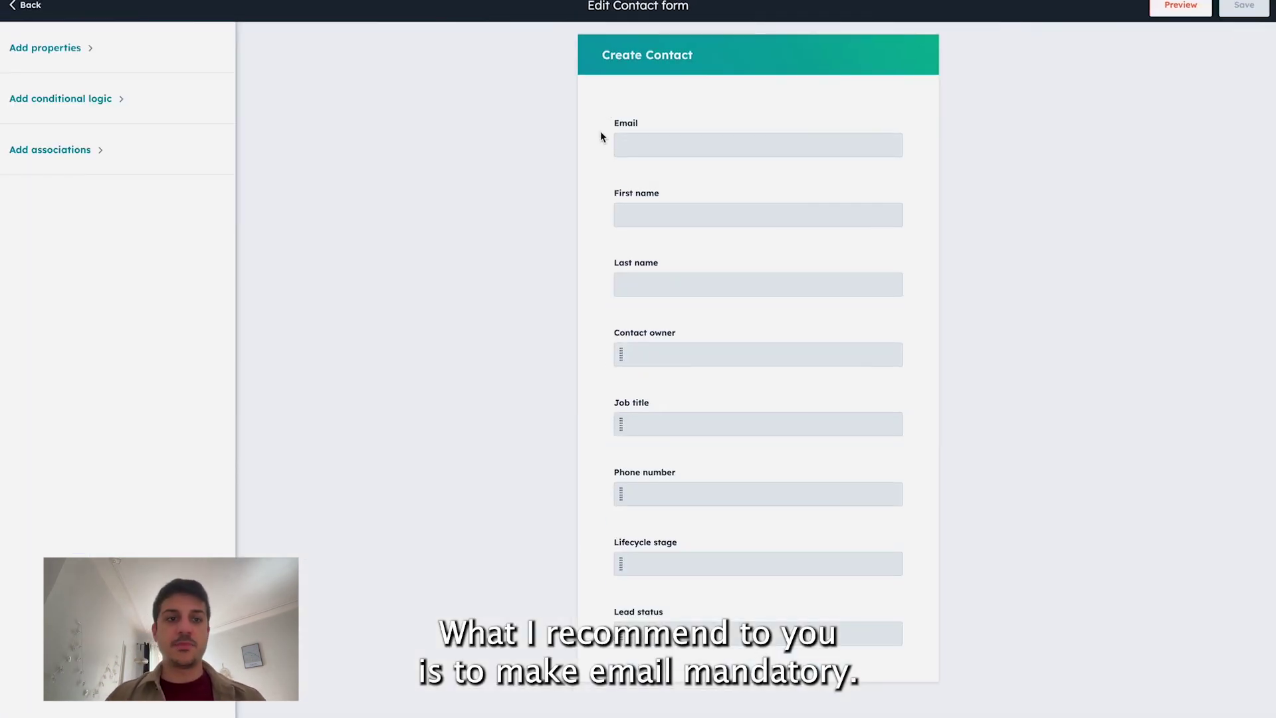
Step: Mark Email as a required field on the Create Contact form and save it
mouse_move(655, 135)
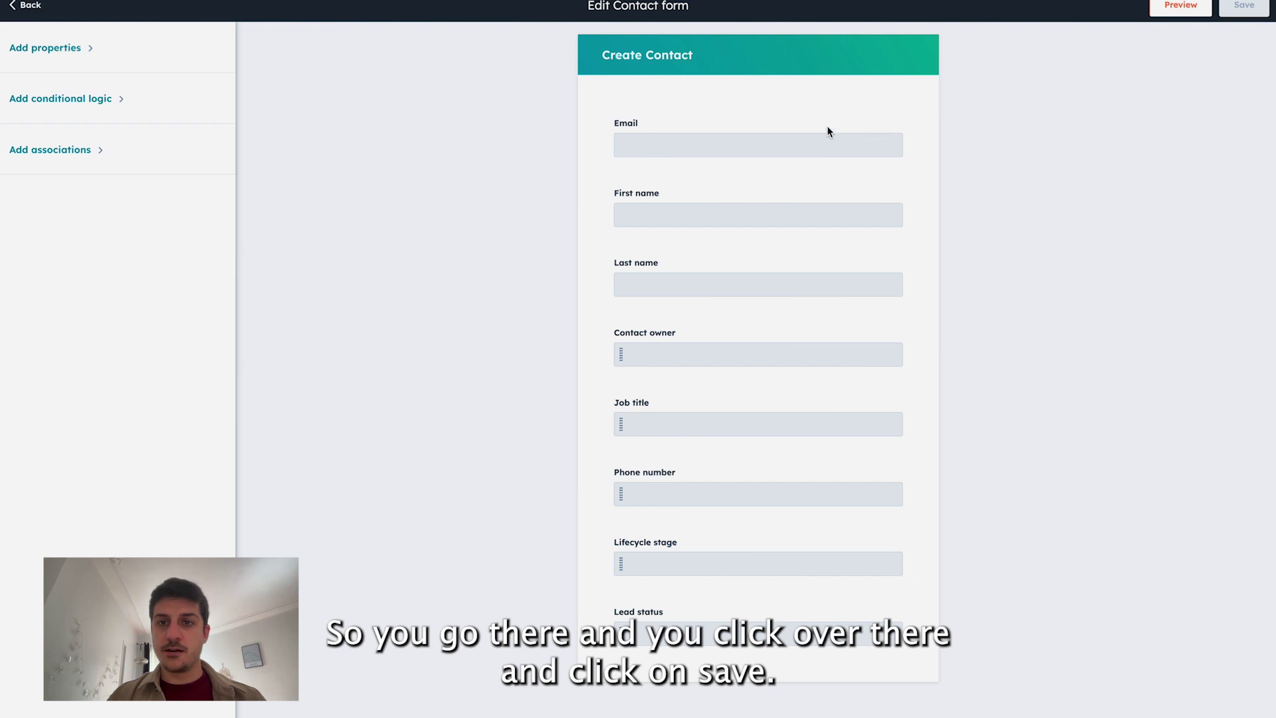
left_click(837, 128)
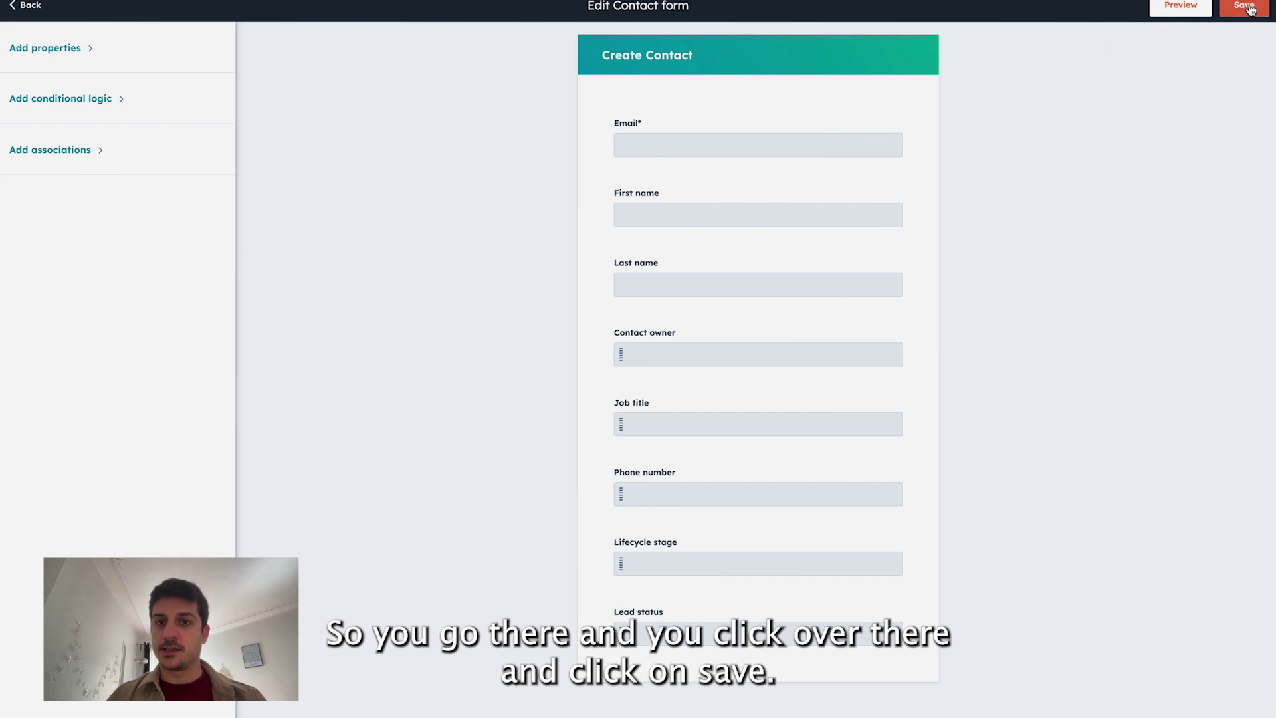
left_click(1243, 6)
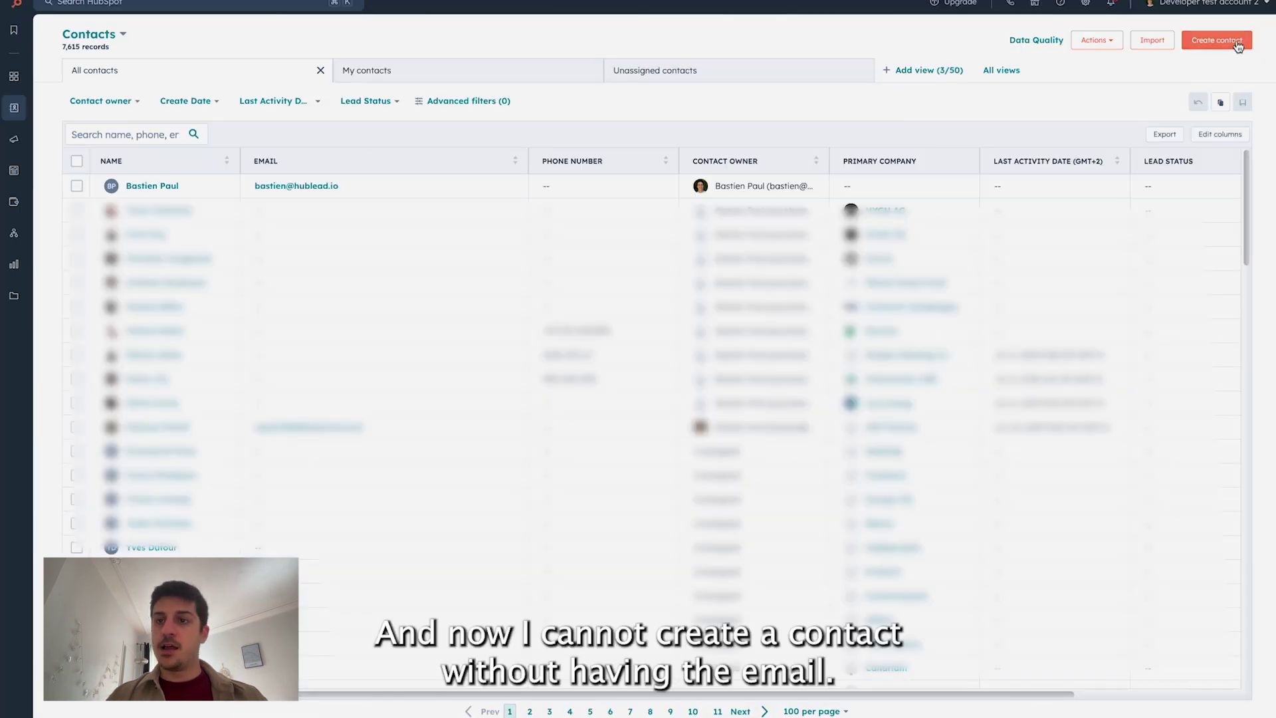
left_click(1216, 40)
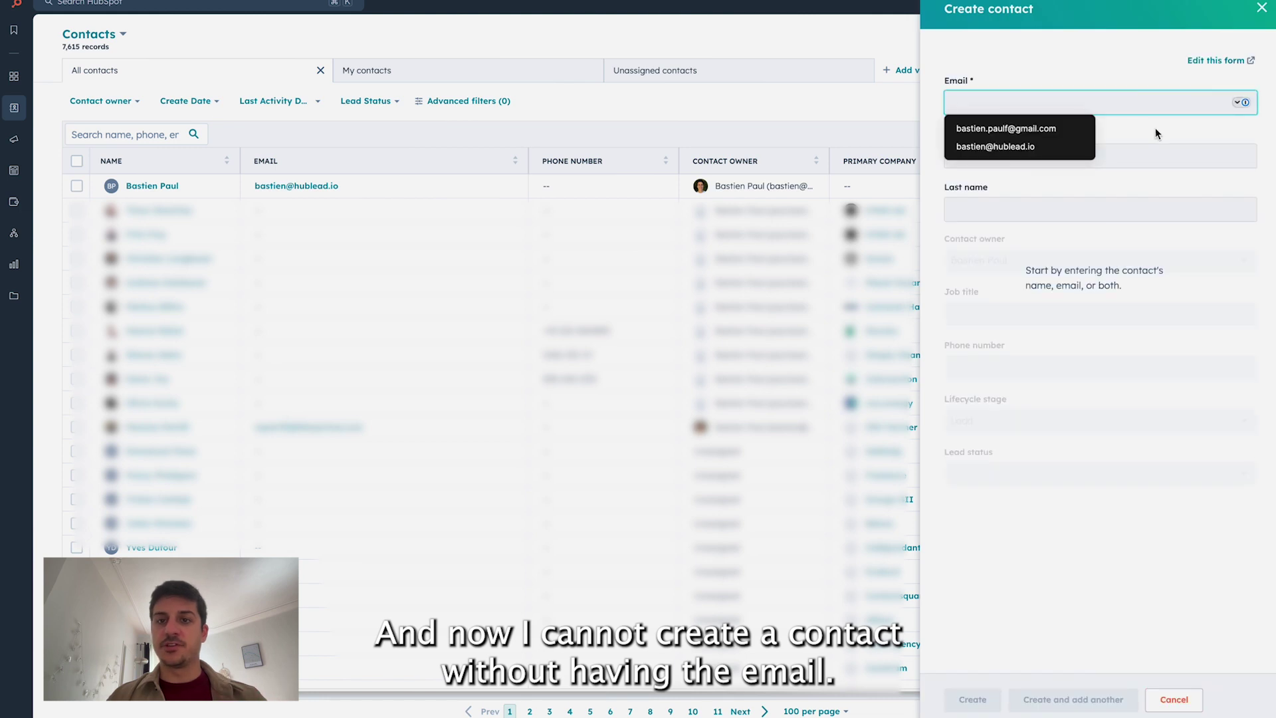
left_click(1142, 150)
key("Tab")
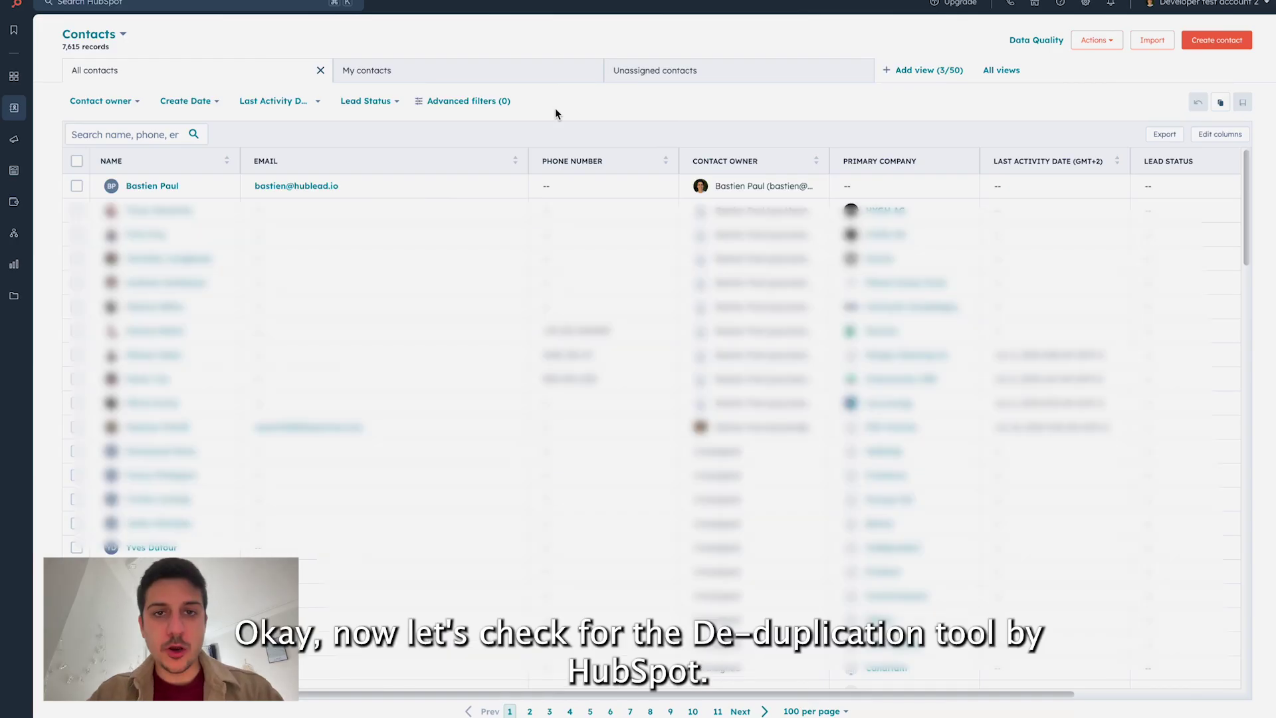
Step: Choose Actions > Manage duplicates to list the 26 duplicate contact pairs
left_click(1114, 45)
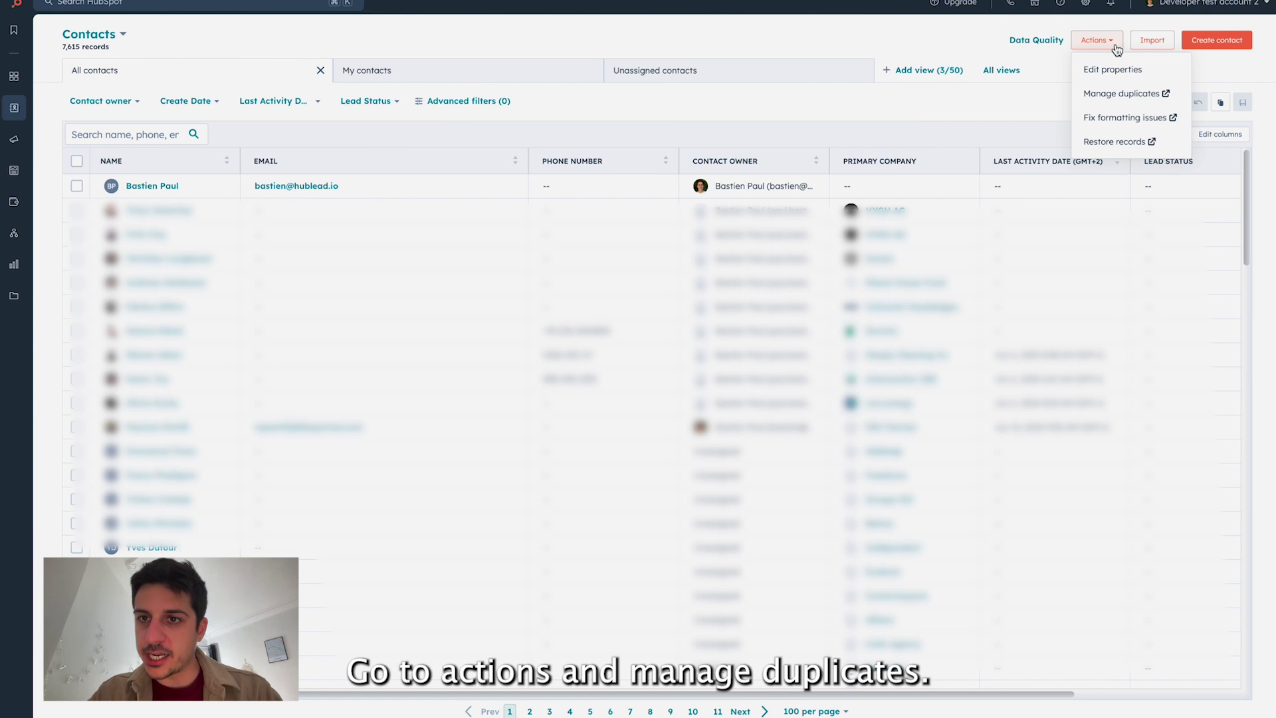
left_click(1120, 92)
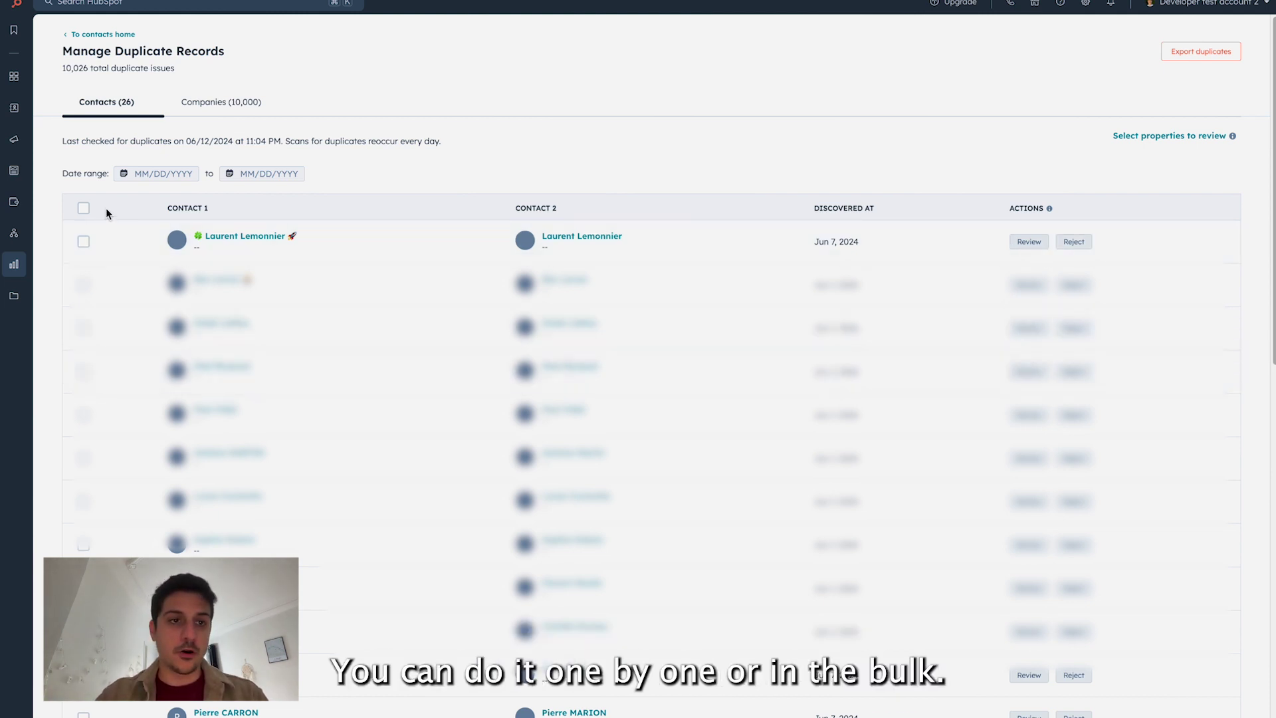
Step: Select all 26 duplicate pairs for review and set the merge criterion to Created first
left_click(84, 210)
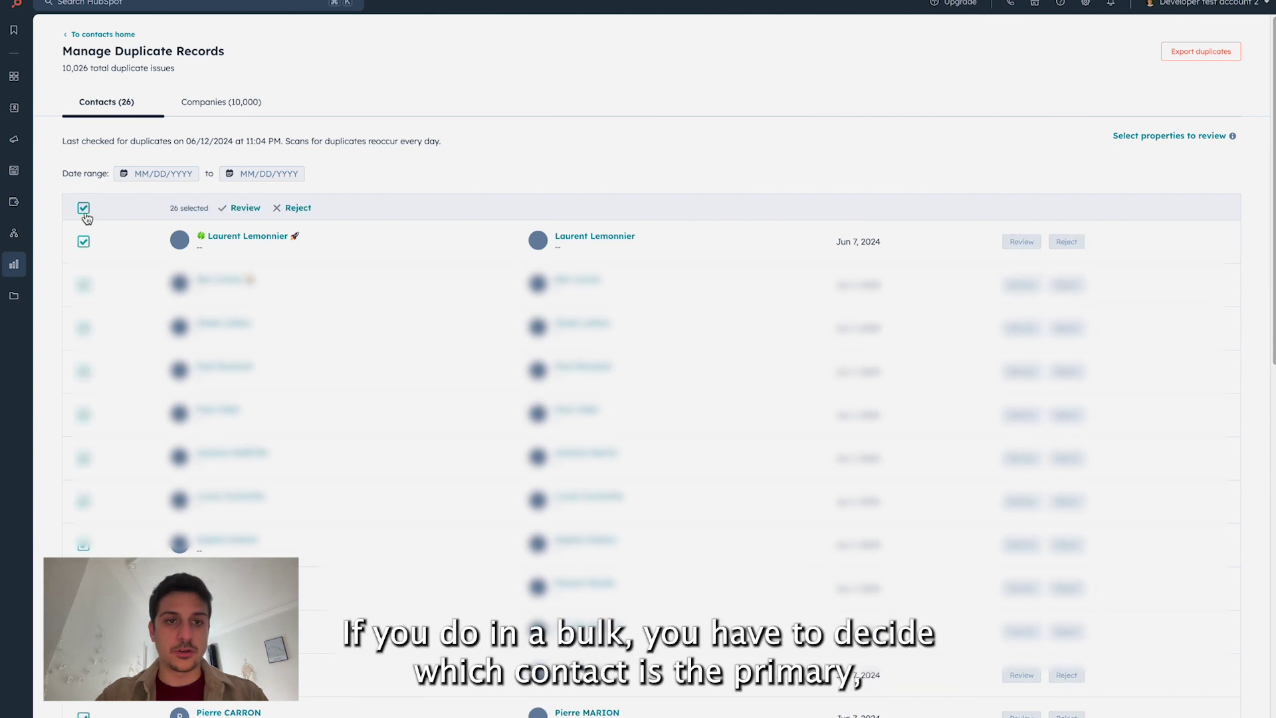
left_click(244, 209)
left_click(602, 211)
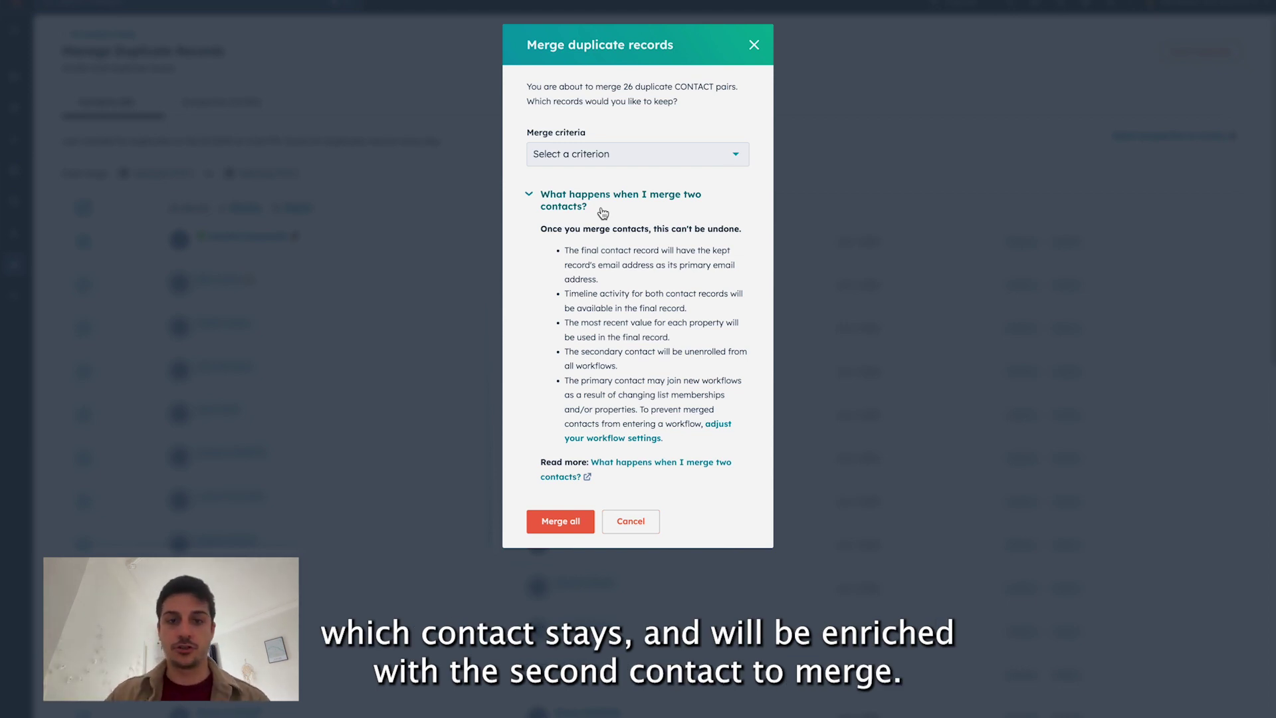
left_click(651, 154)
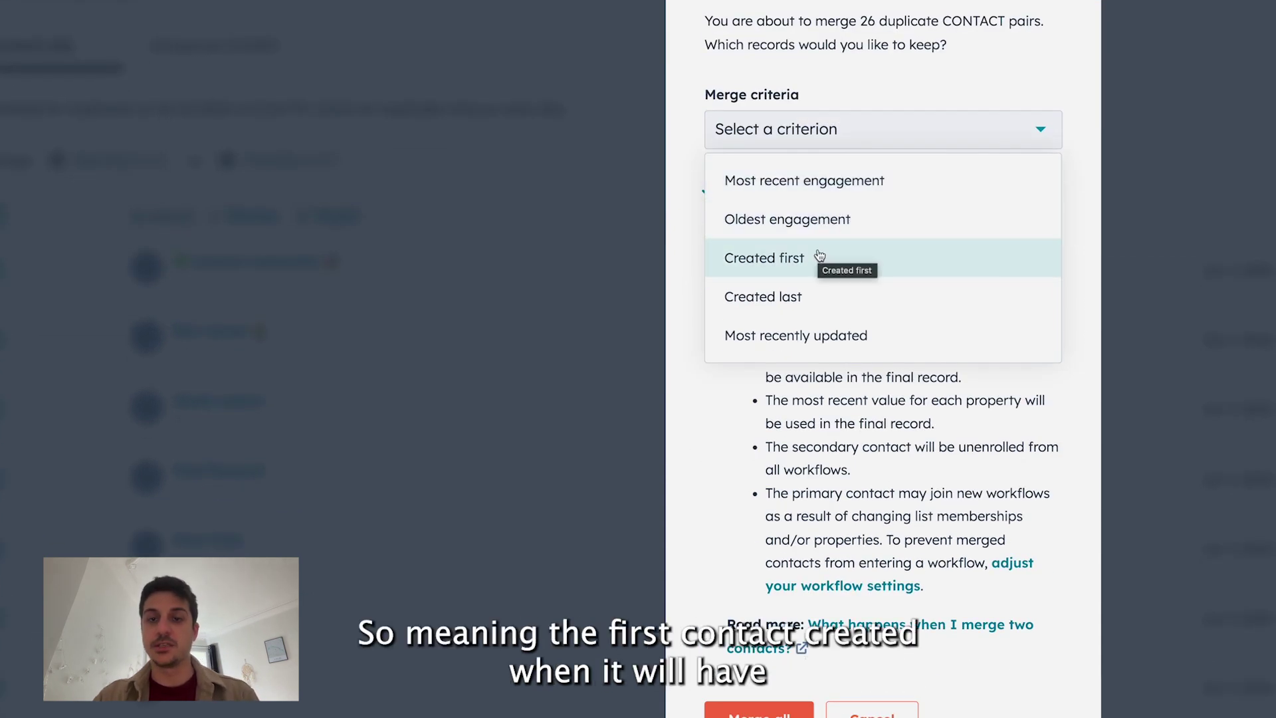
left_click(820, 255)
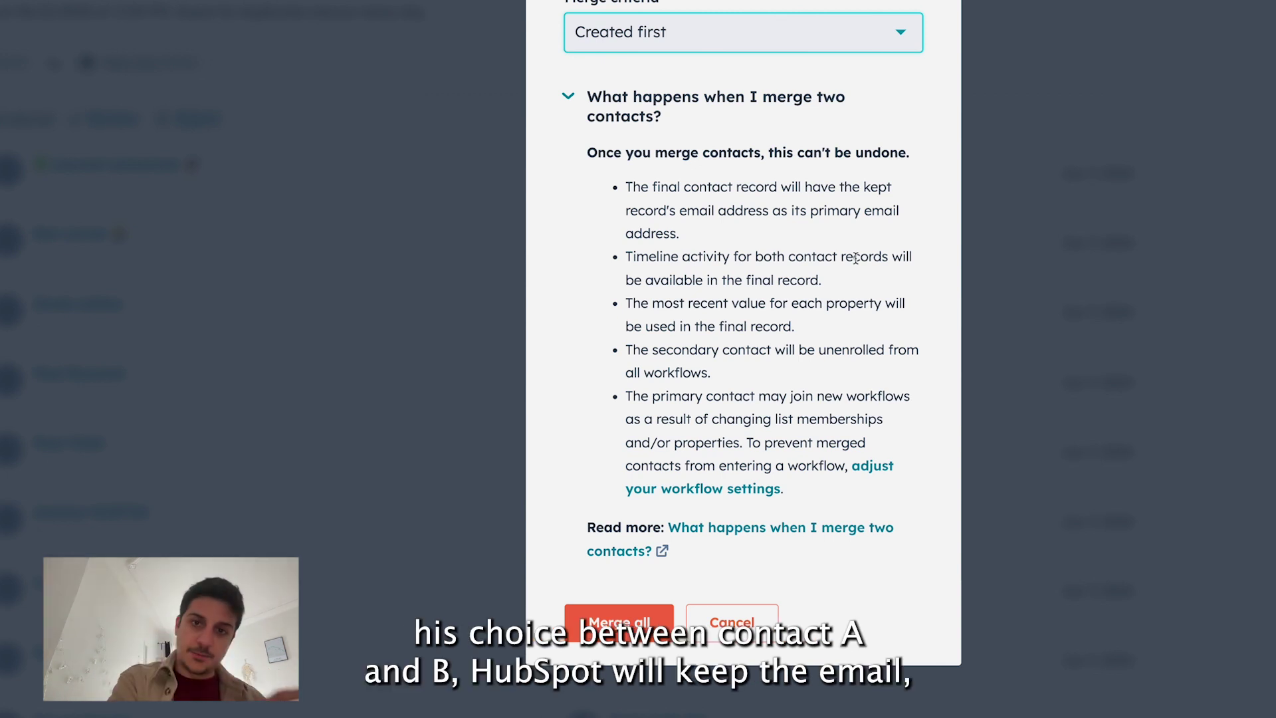
triple_click(822, 210)
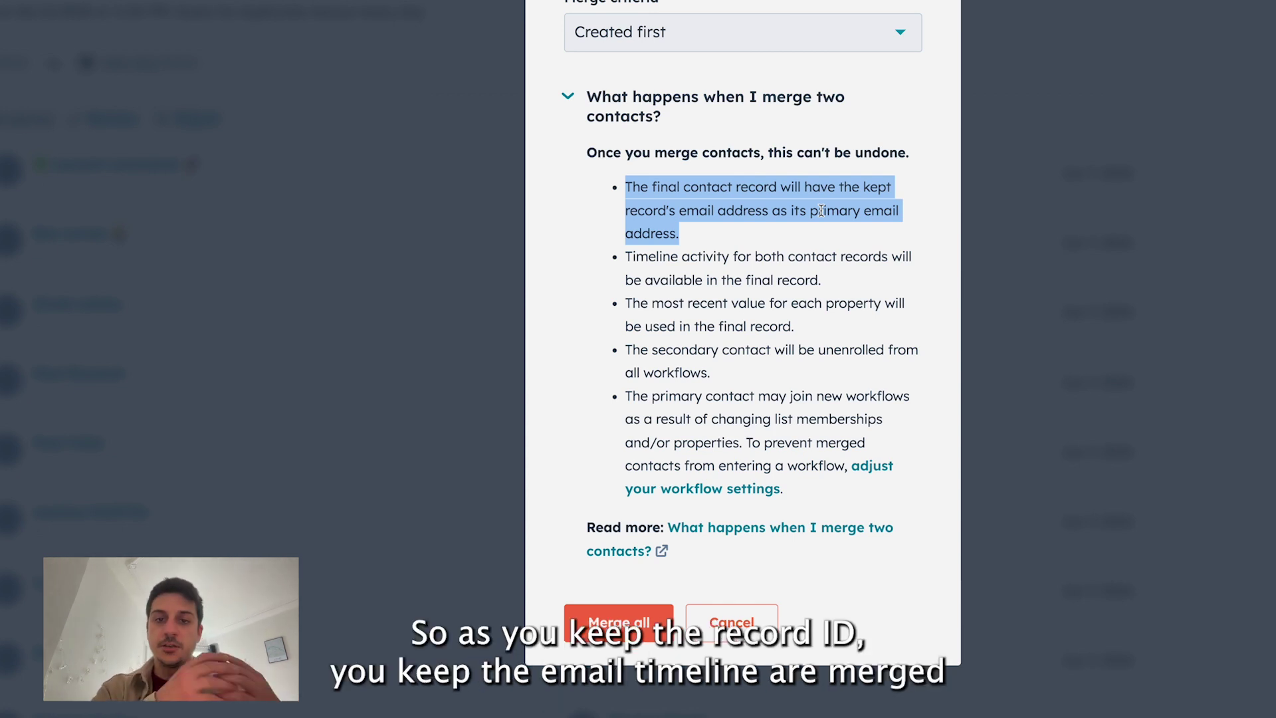
triple_click(782, 266)
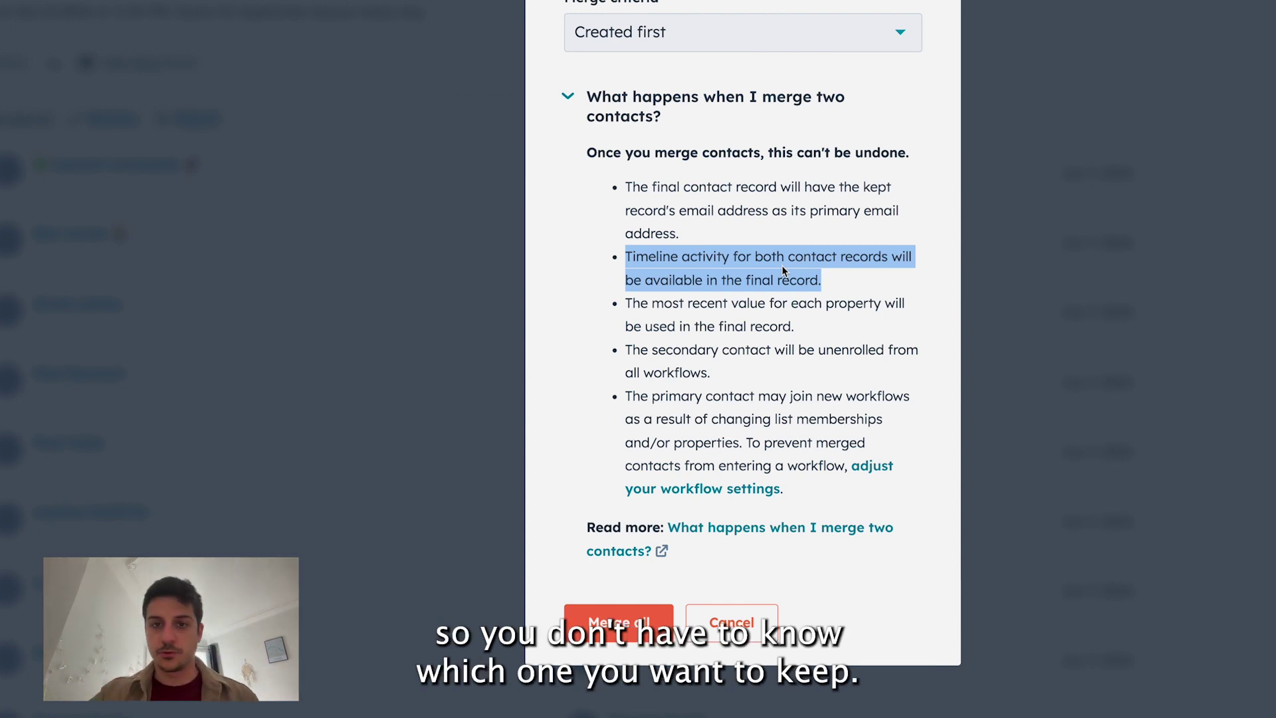
left_click(790, 302)
triple_click(802, 307)
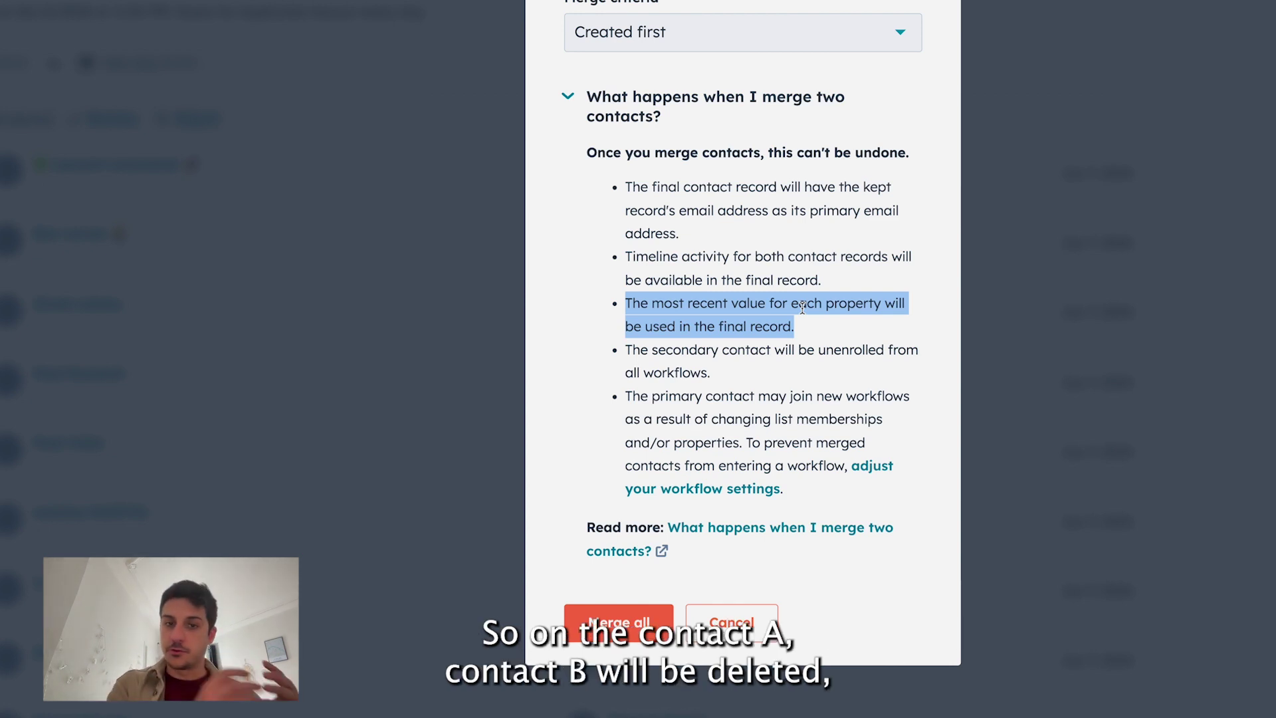
triple_click(776, 345)
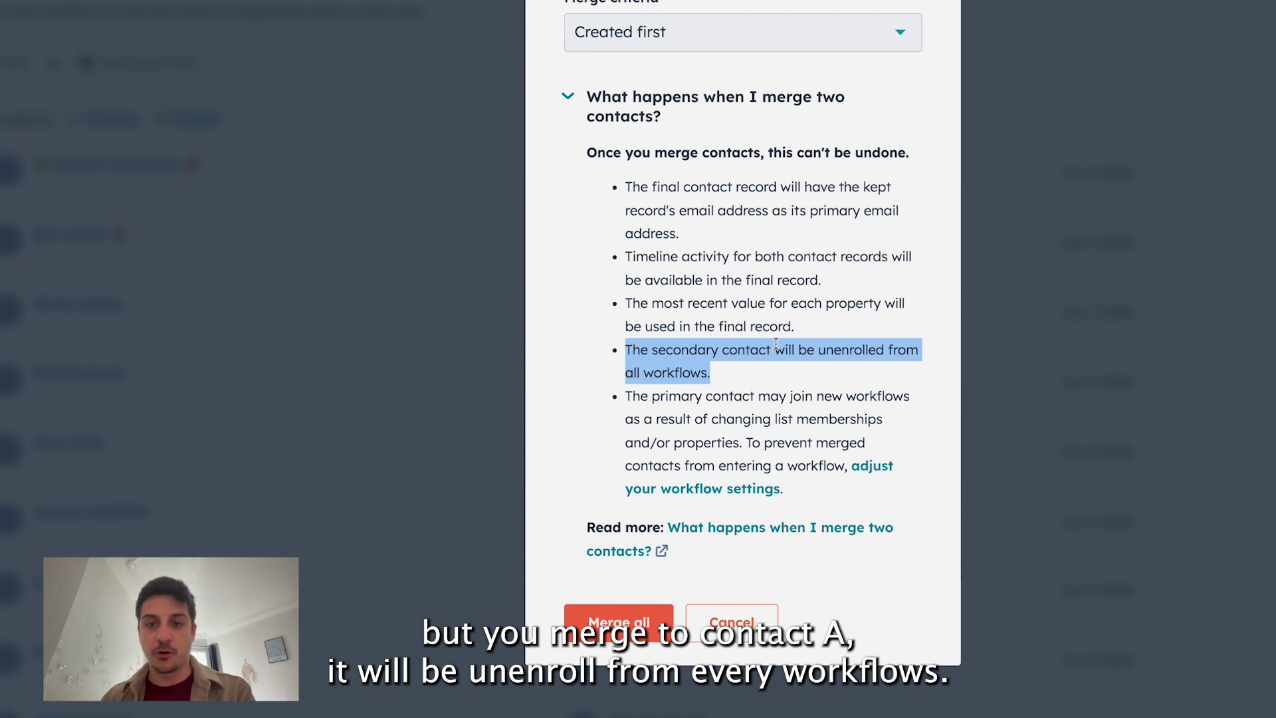
scroll(775, 343, "down", 1)
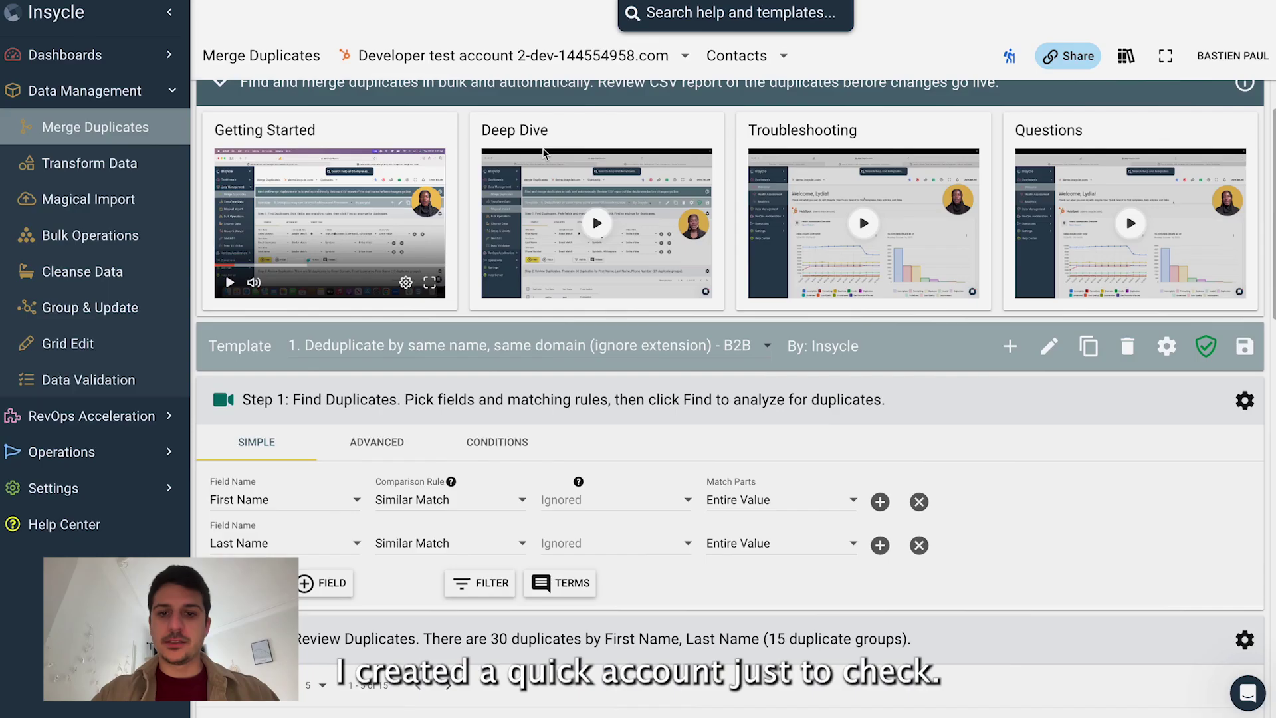
Step: Keep Contacts as the object and run the Similar Match First/Last Name duplicate search
scroll(542, 147, "down", 1)
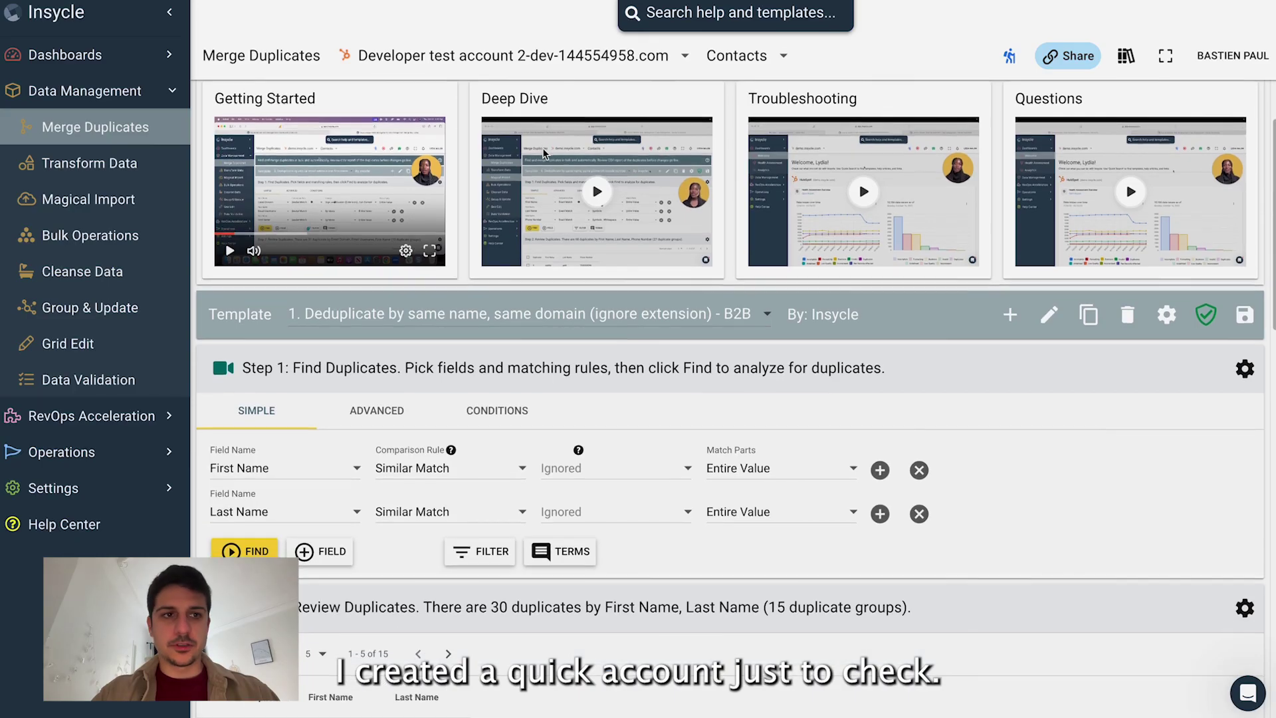
scroll(542, 148, "down", 1)
scroll(542, 147, "down", 1)
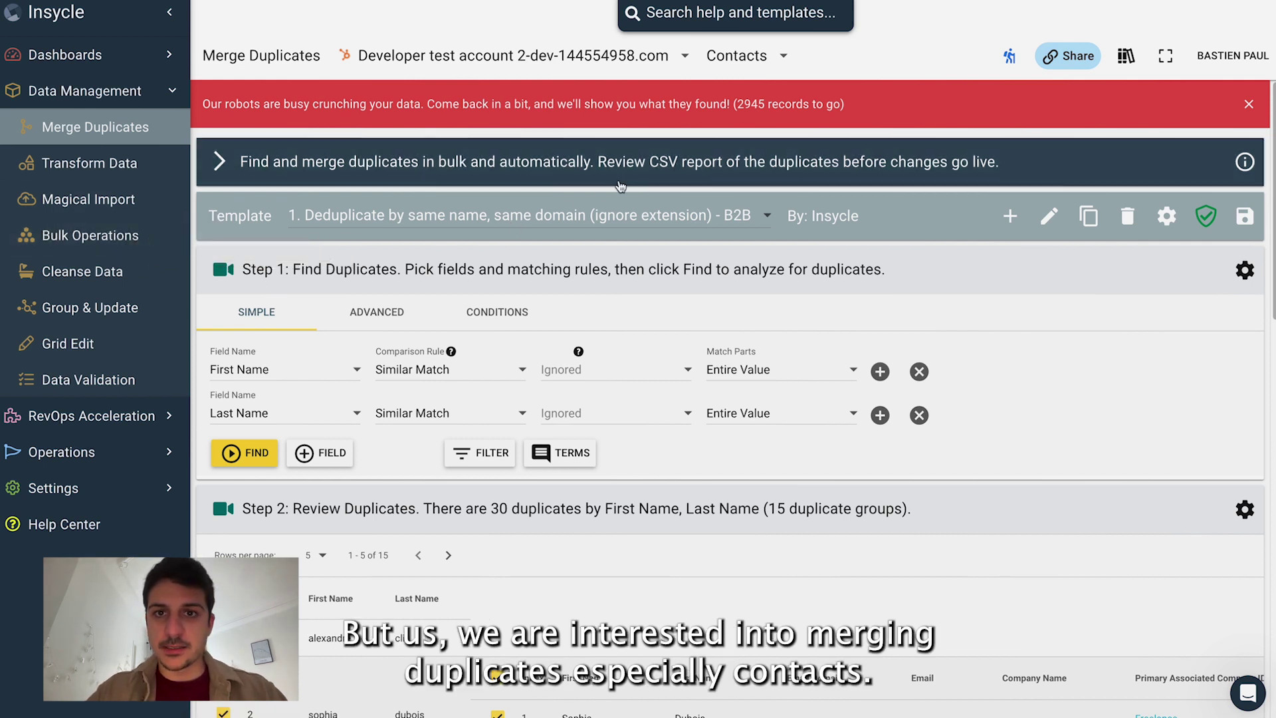
left_click(776, 61)
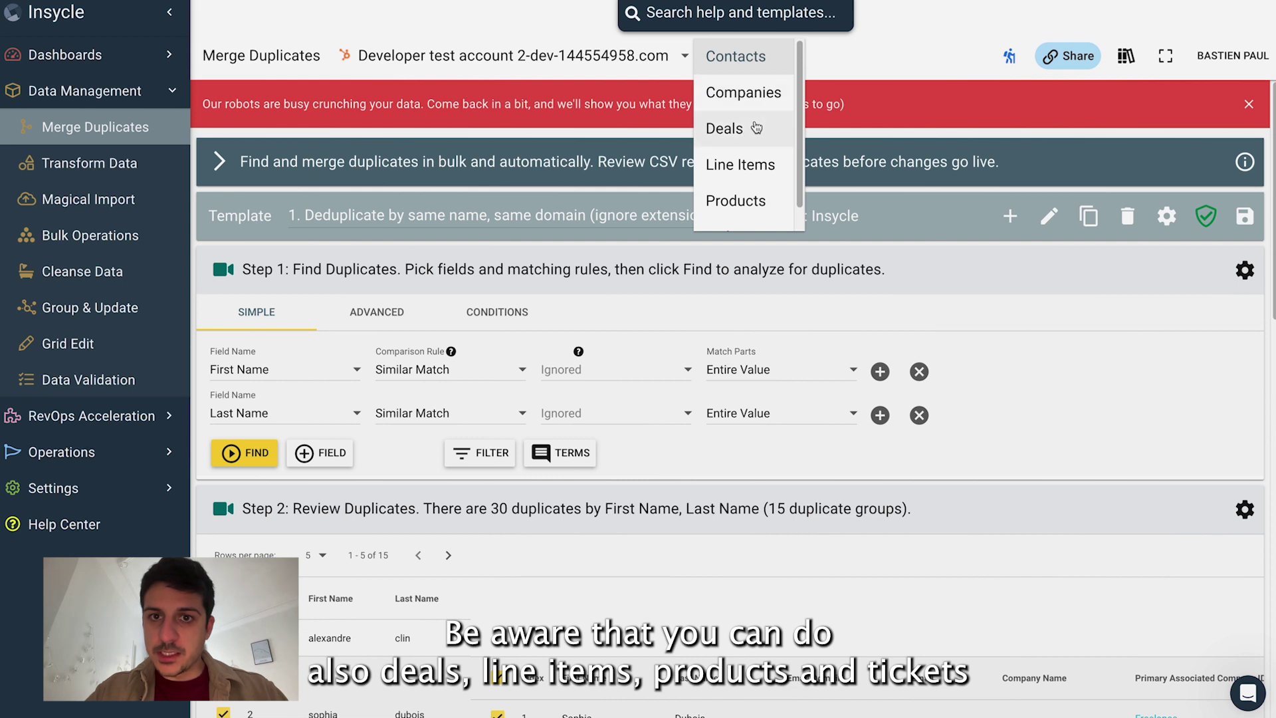
scroll(753, 167, "down", 2)
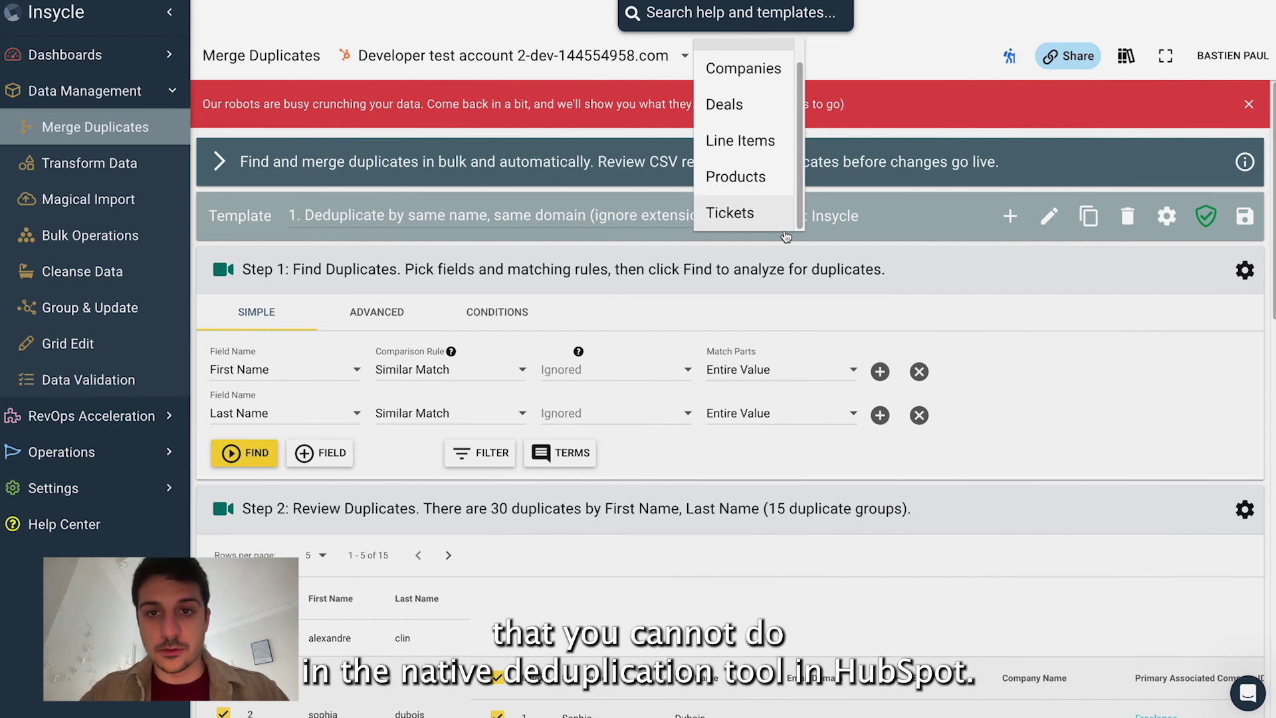
left_click(791, 239)
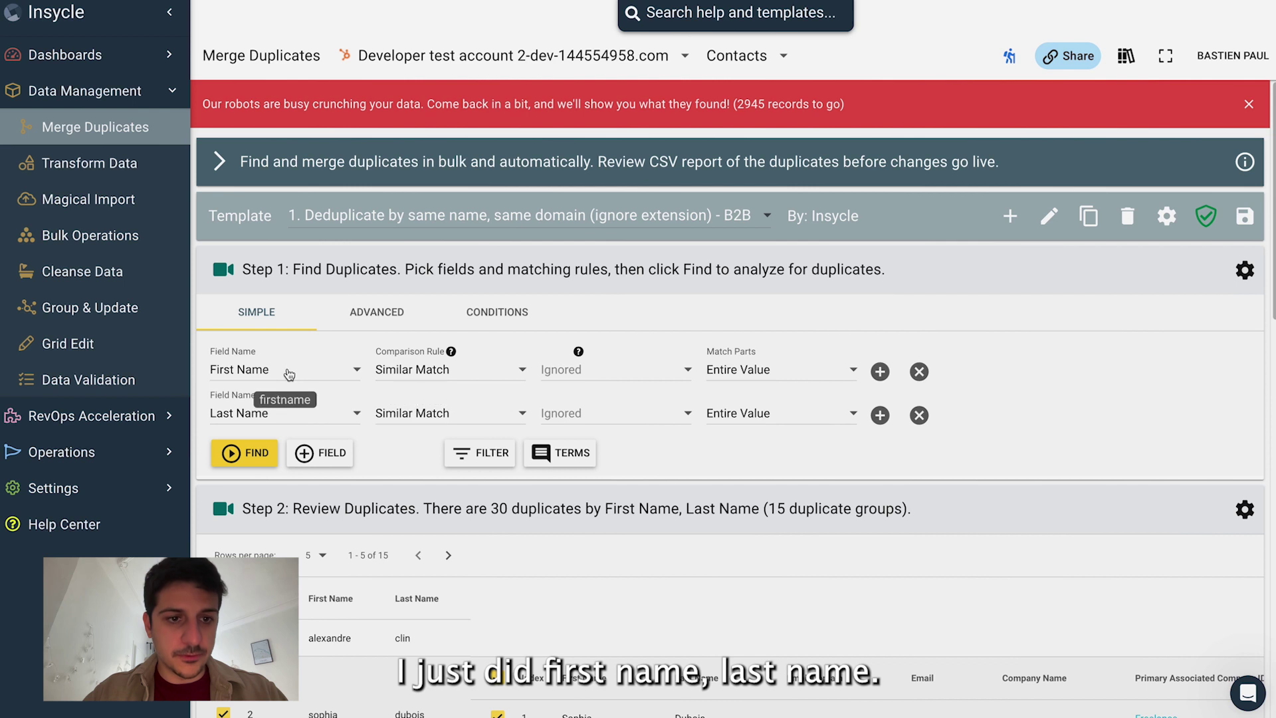
scroll(265, 416, "down", 3)
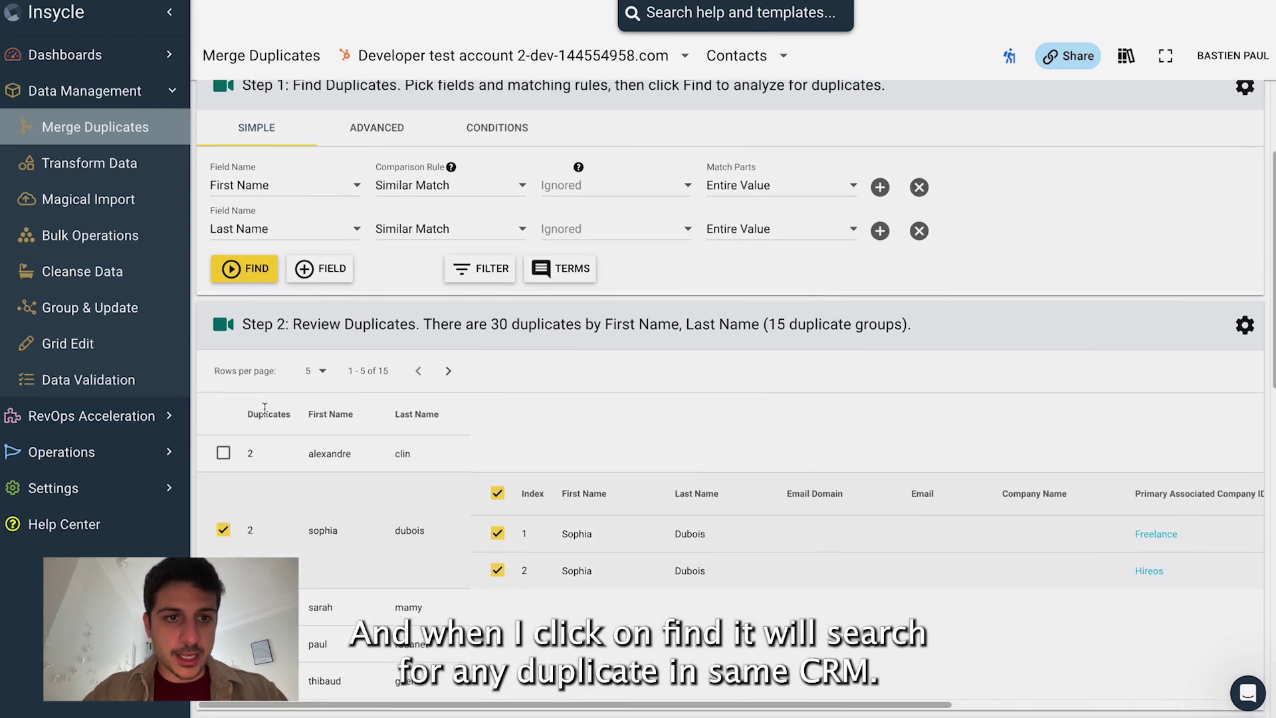
left_click(246, 269)
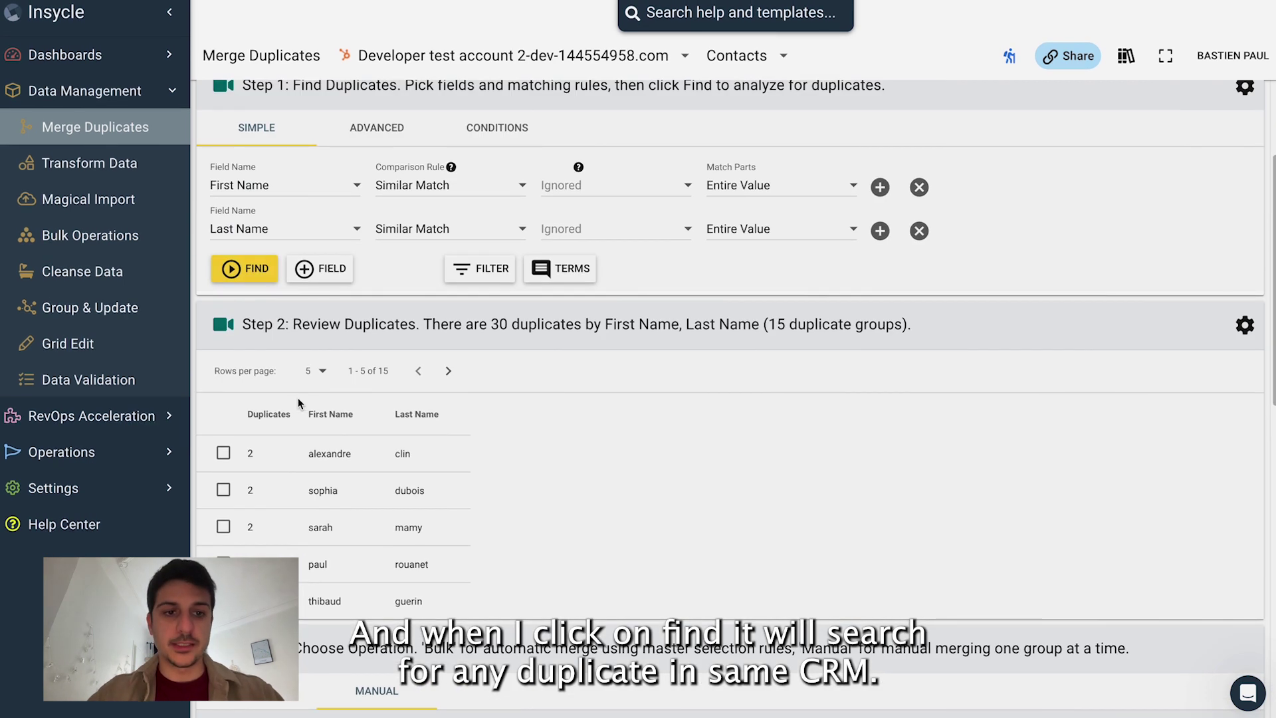
Step: Expand the first duplicate group to compare its two contact records
scroll(298, 402, "down", 2)
left_click(223, 346)
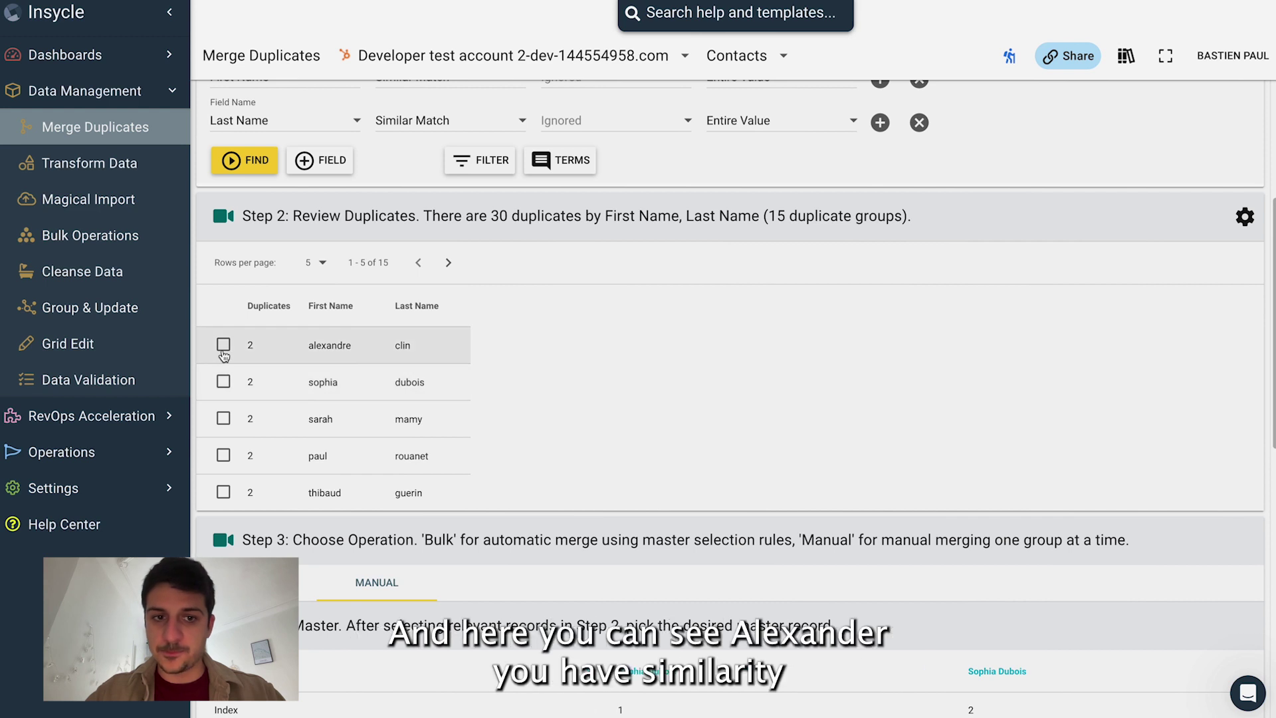
left_click_drag(562, 389, 644, 393)
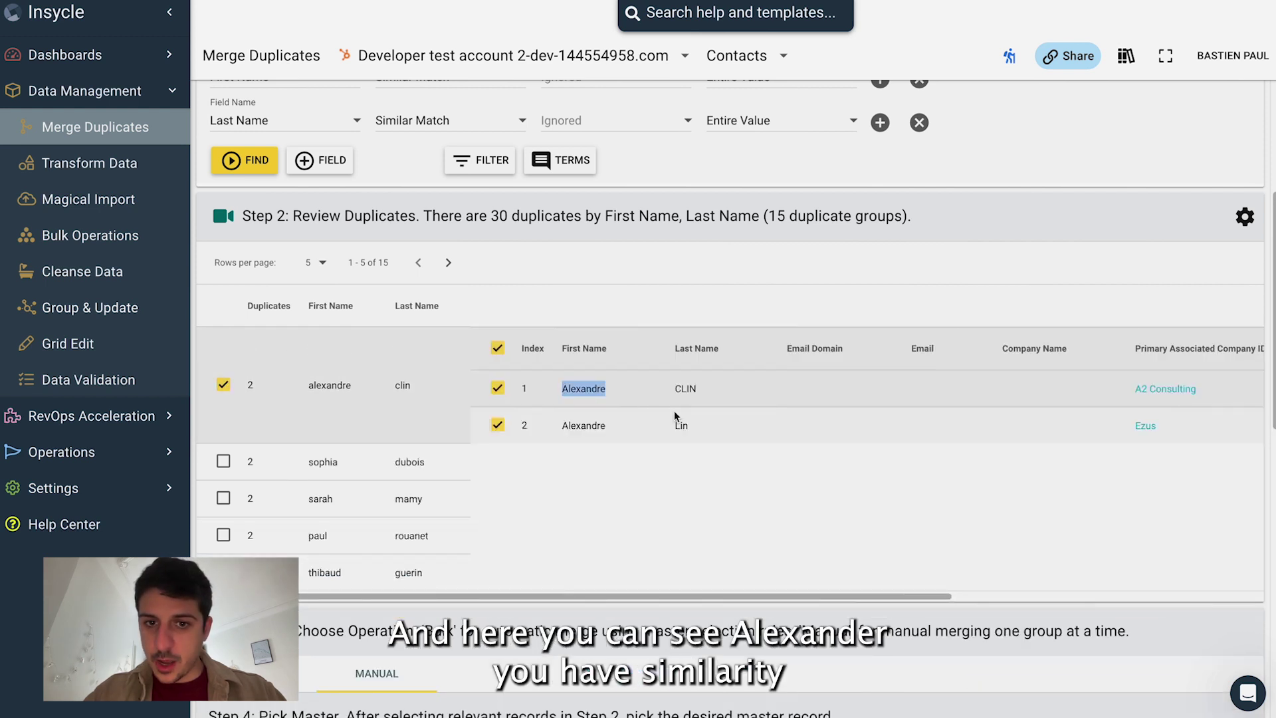
scroll(584, 408, "up", 3)
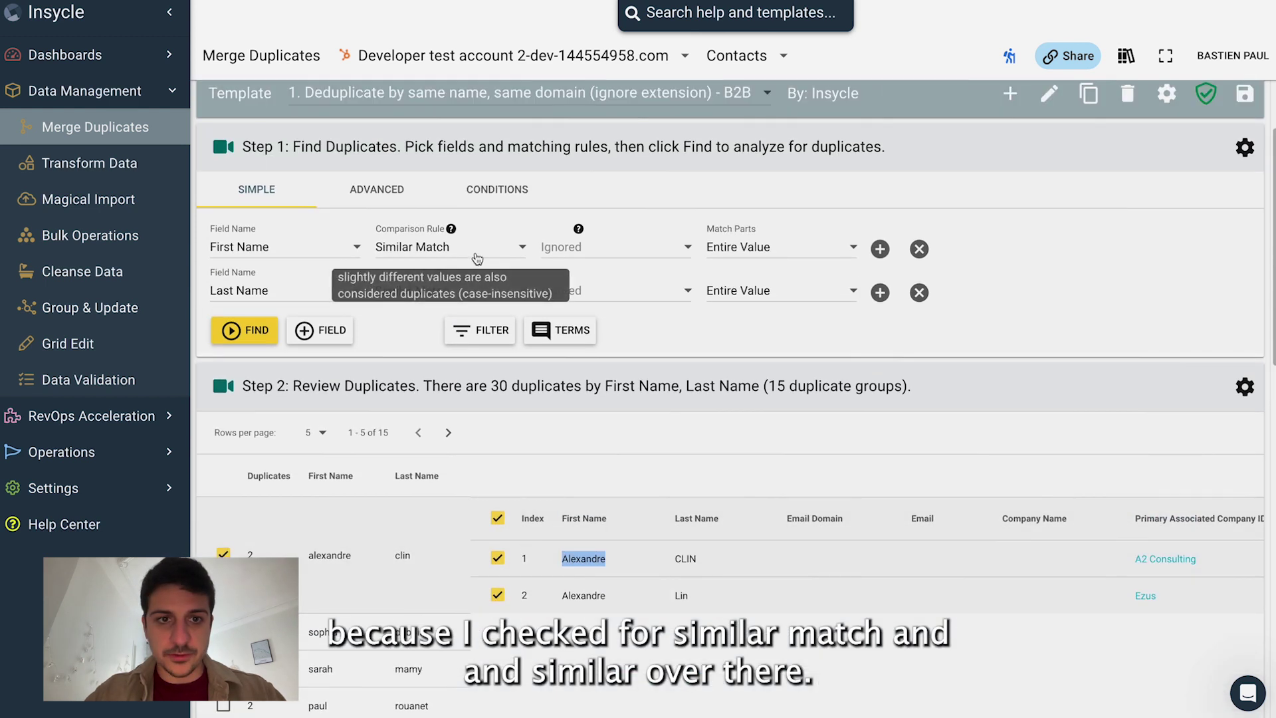
left_click(458, 249)
Step: Set both First Name and Last Name comparison rules to Exact Match
left_click(442, 290)
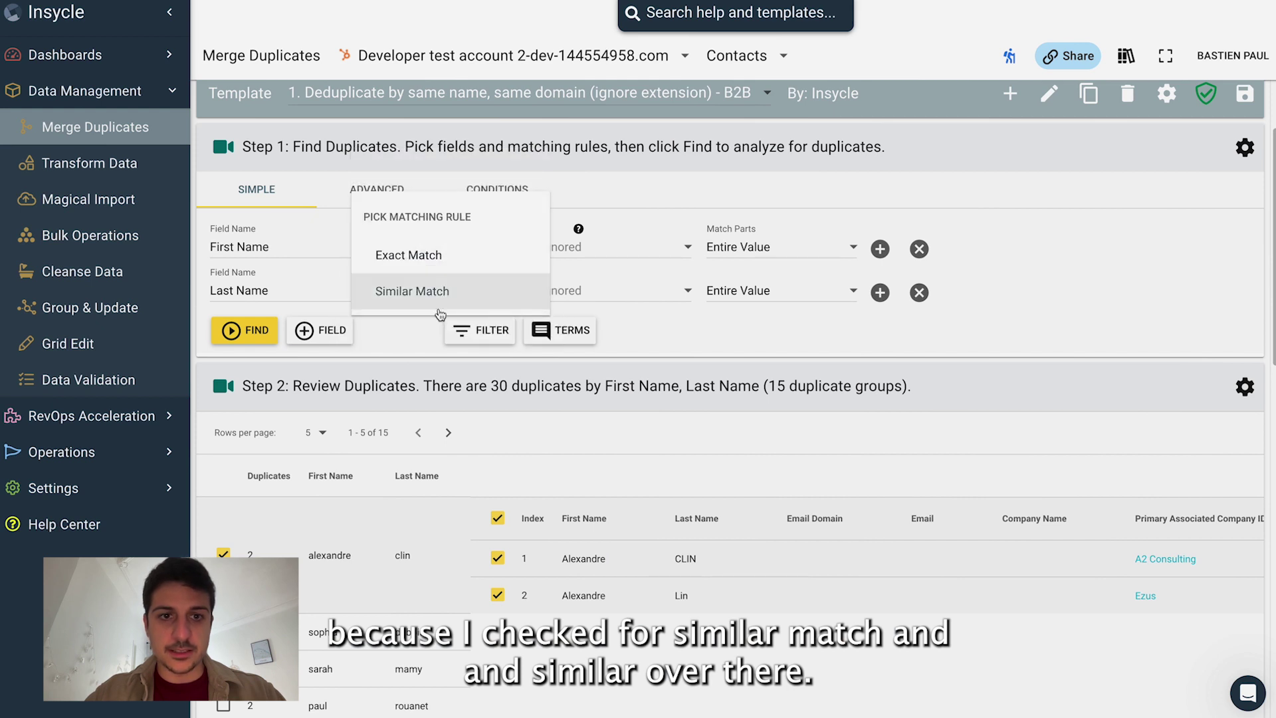
left_click(438, 292)
left_click(436, 293)
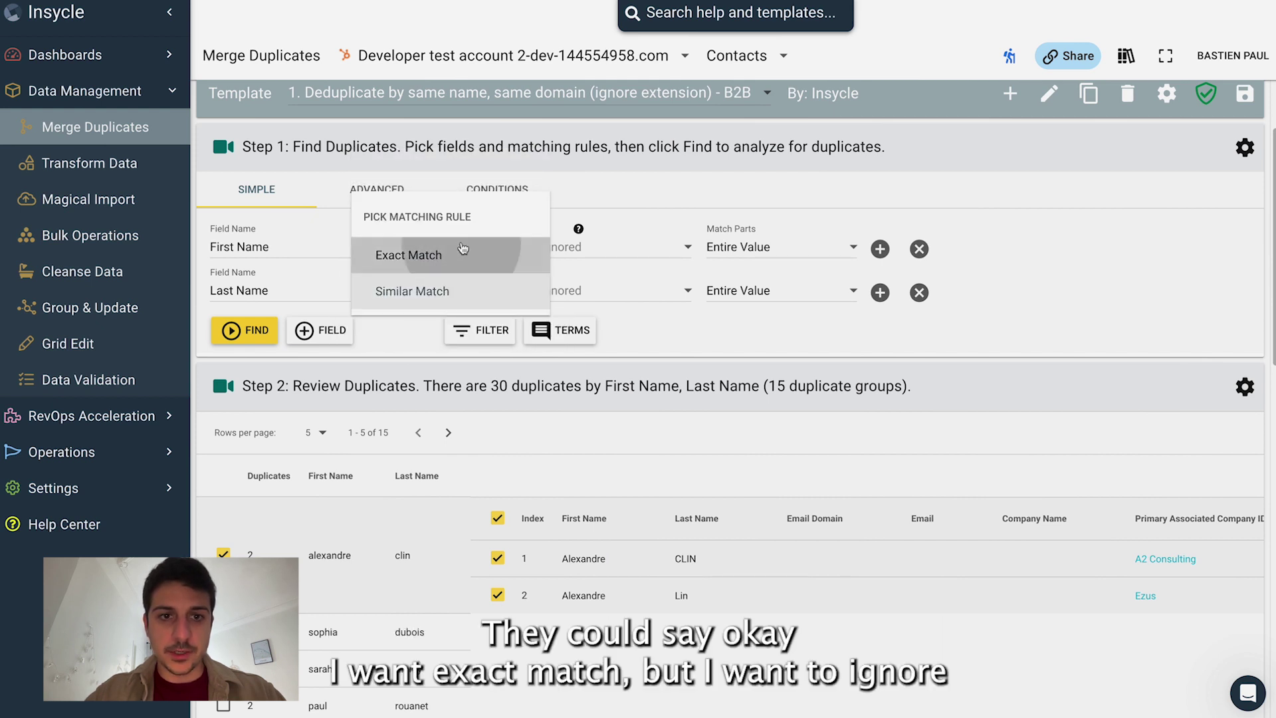
left_click(436, 253)
left_click(433, 246)
left_click(409, 212)
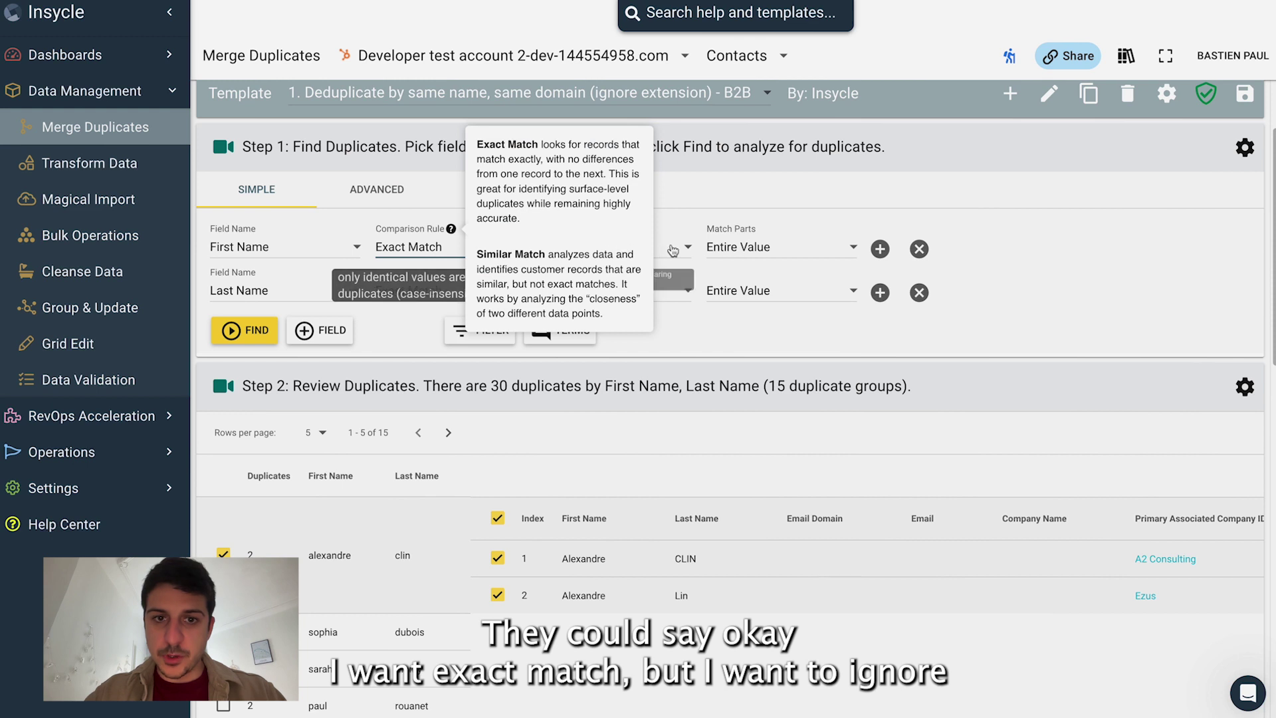
Step: Ignore only Symbols when comparing first and last names
left_click(638, 249)
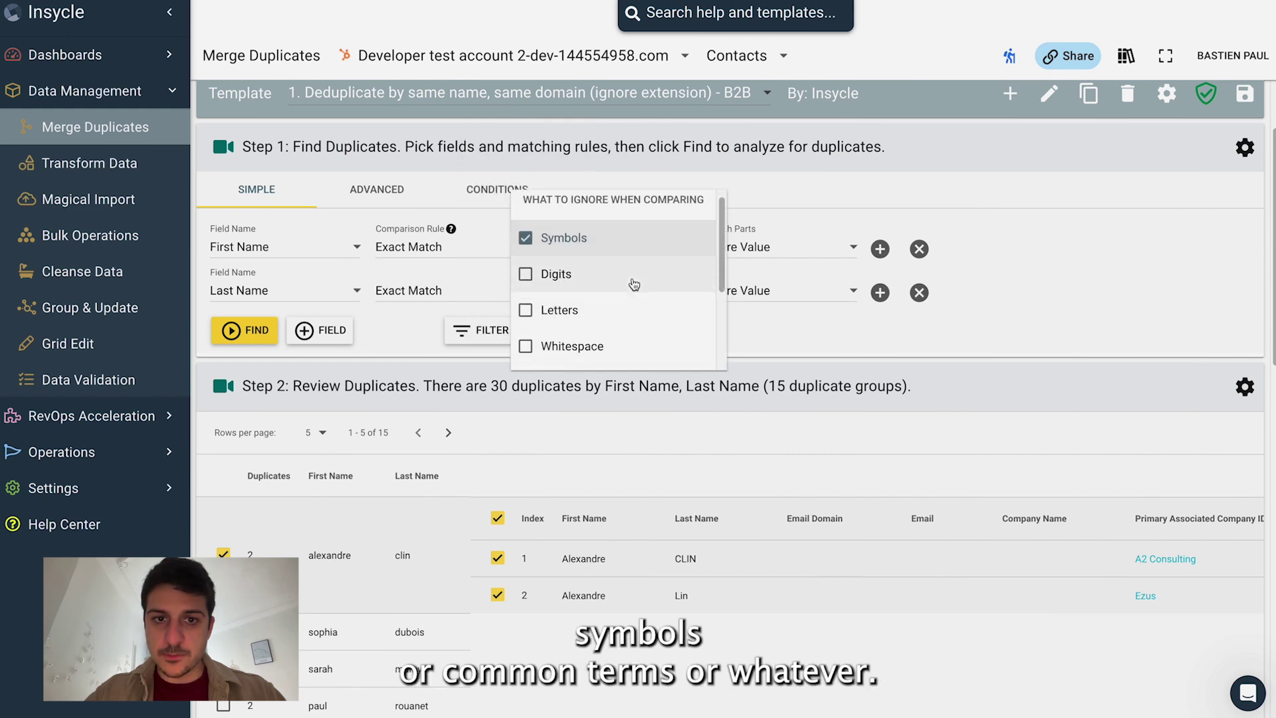
scroll(635, 283, "down", 3)
left_click(632, 250)
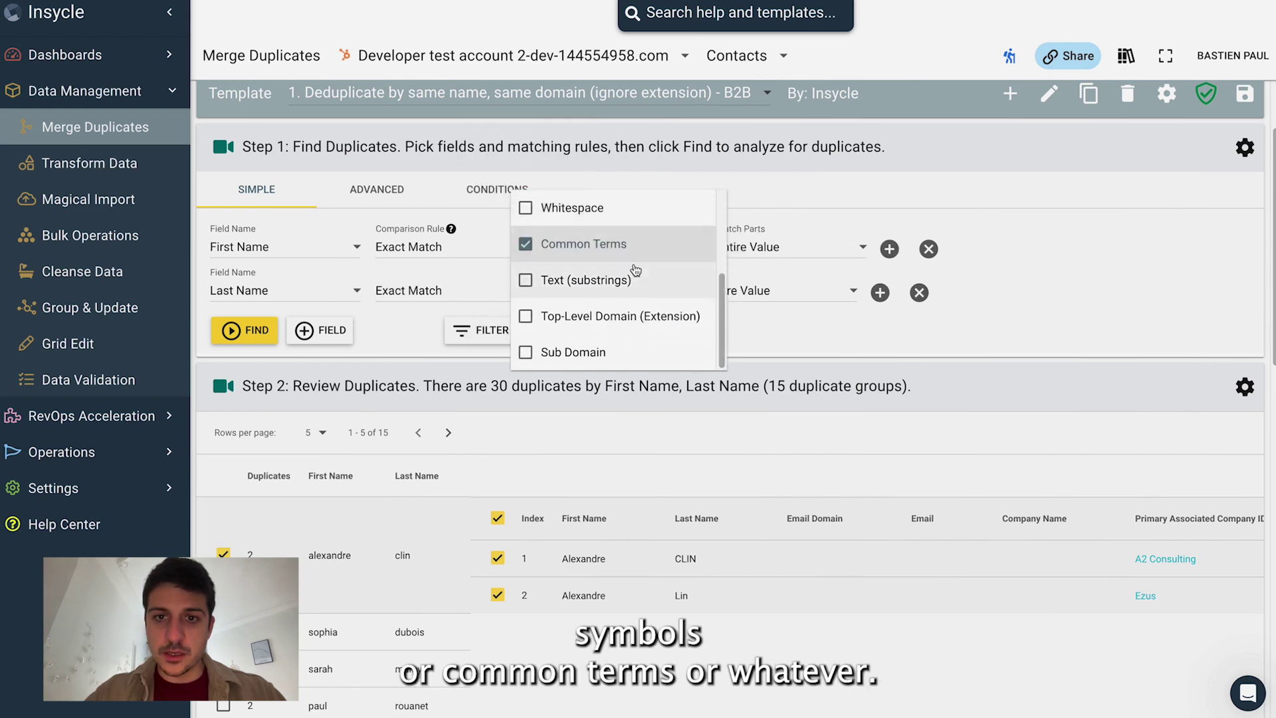
key("Escape")
left_click(638, 303)
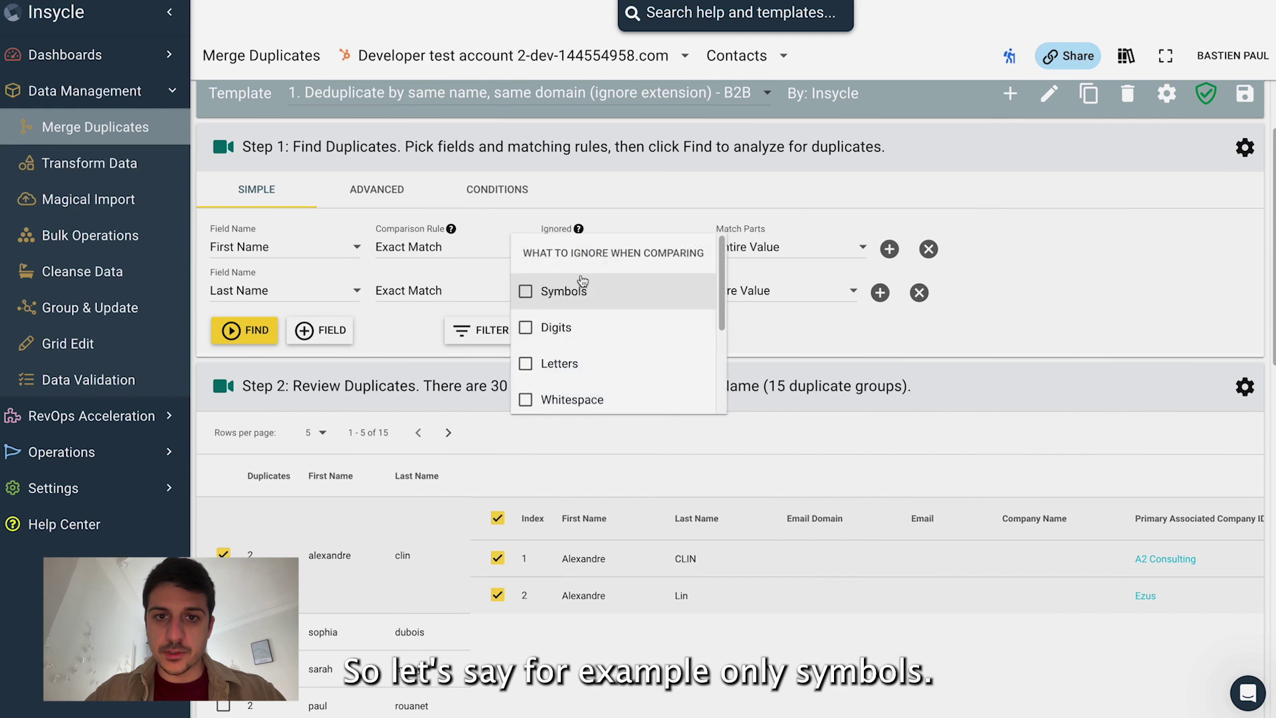
left_click(585, 288)
key("Escape")
left_click(646, 250)
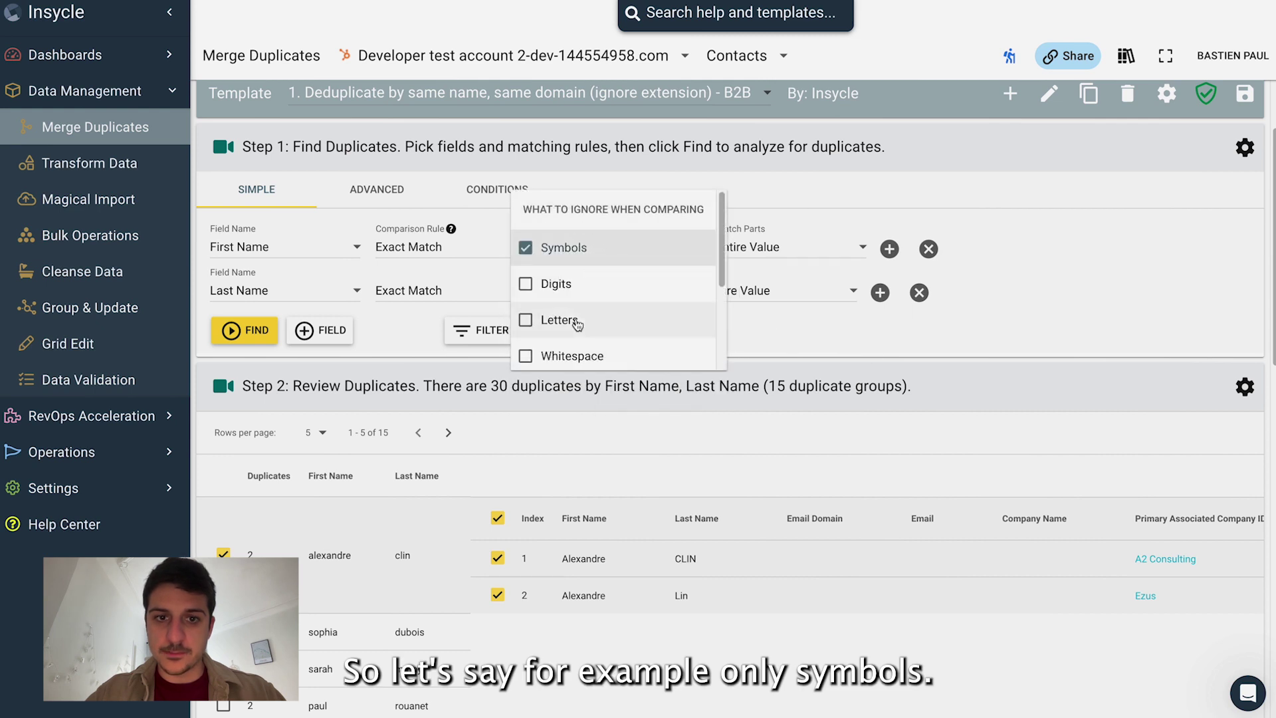
Step: Expand another duplicate group and check the Stealth Startup company on its records
scroll(549, 242, "down", 2)
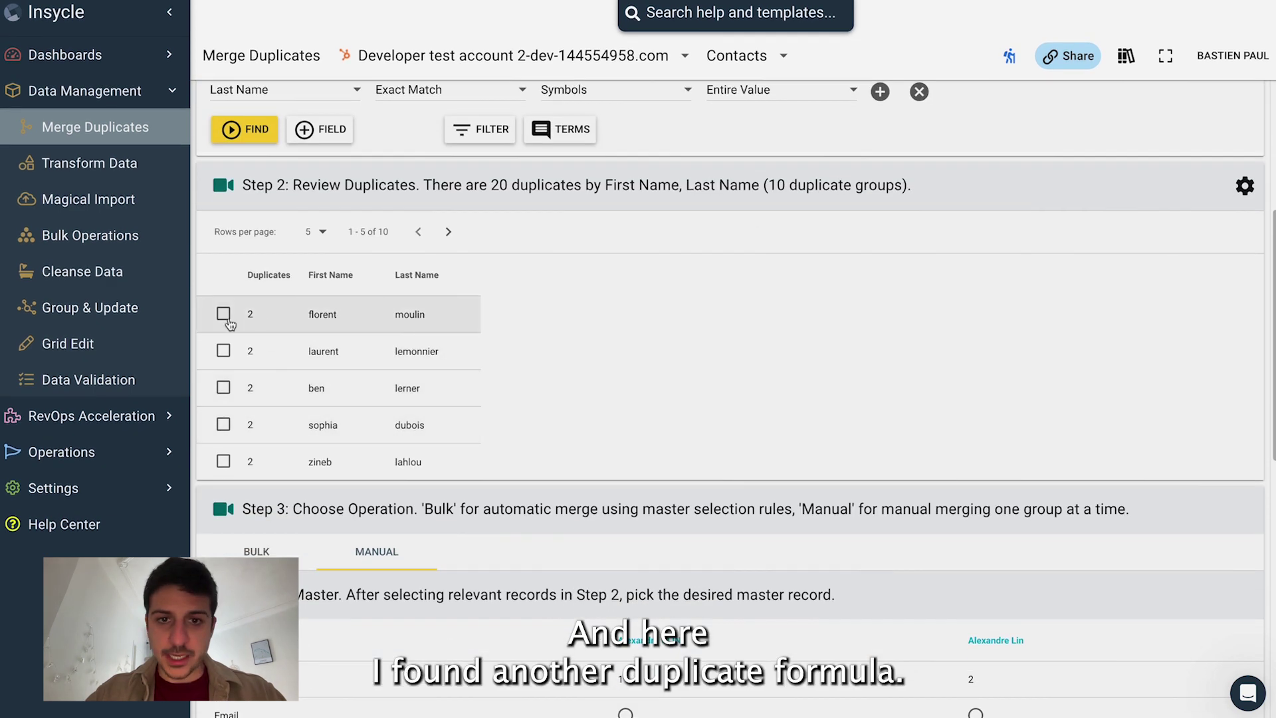
left_click(223, 314)
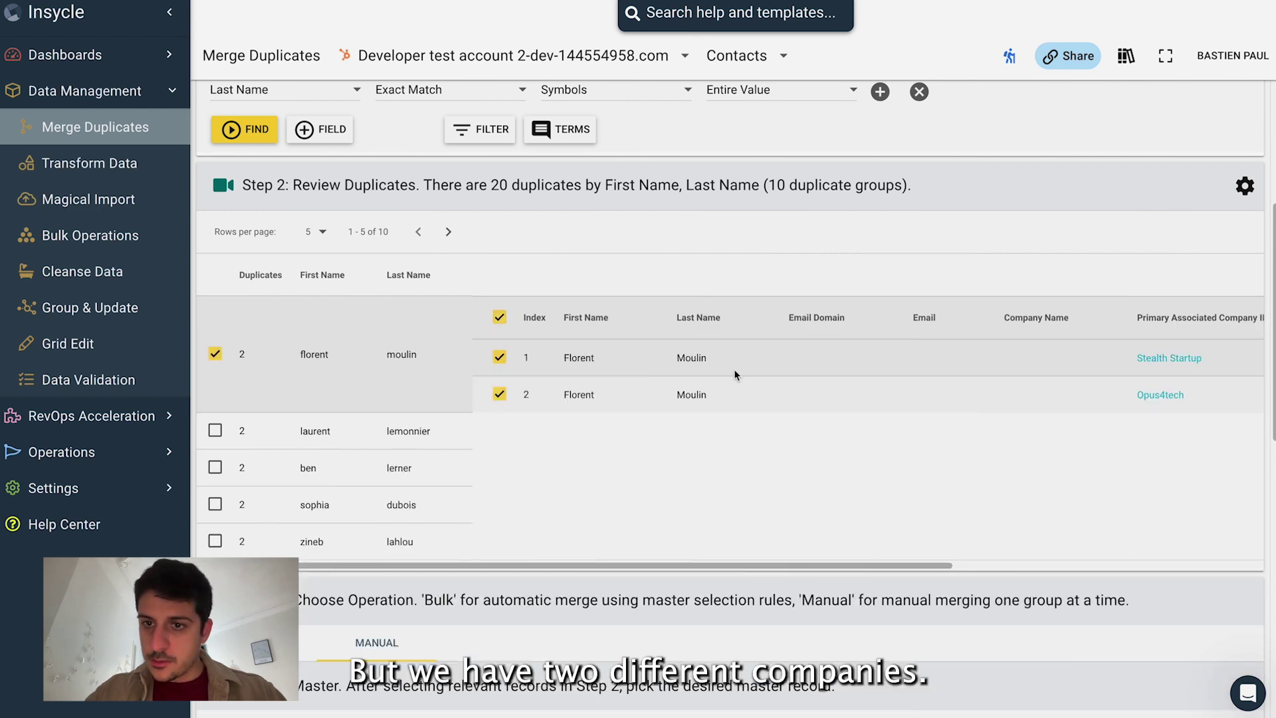
scroll(864, 376, "right", 2)
left_click_drag(1000, 359, 1096, 359)
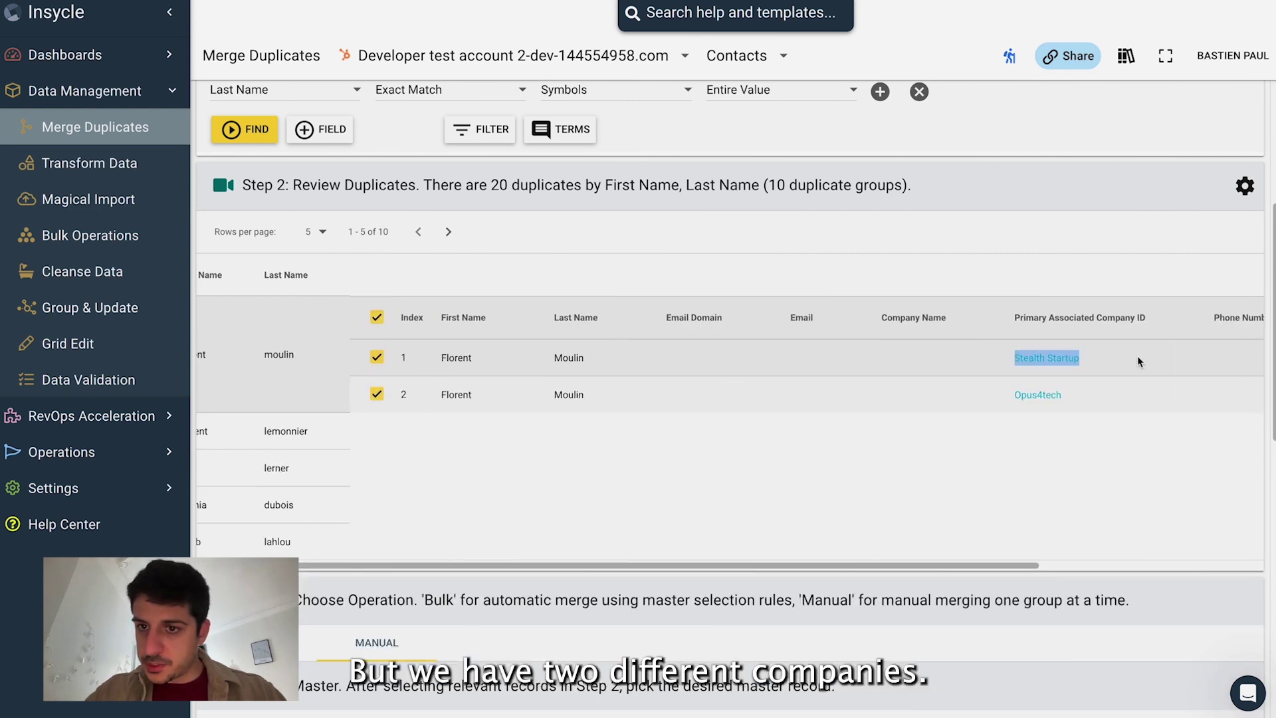
left_click(1003, 387)
scroll(325, 291, "up", 2)
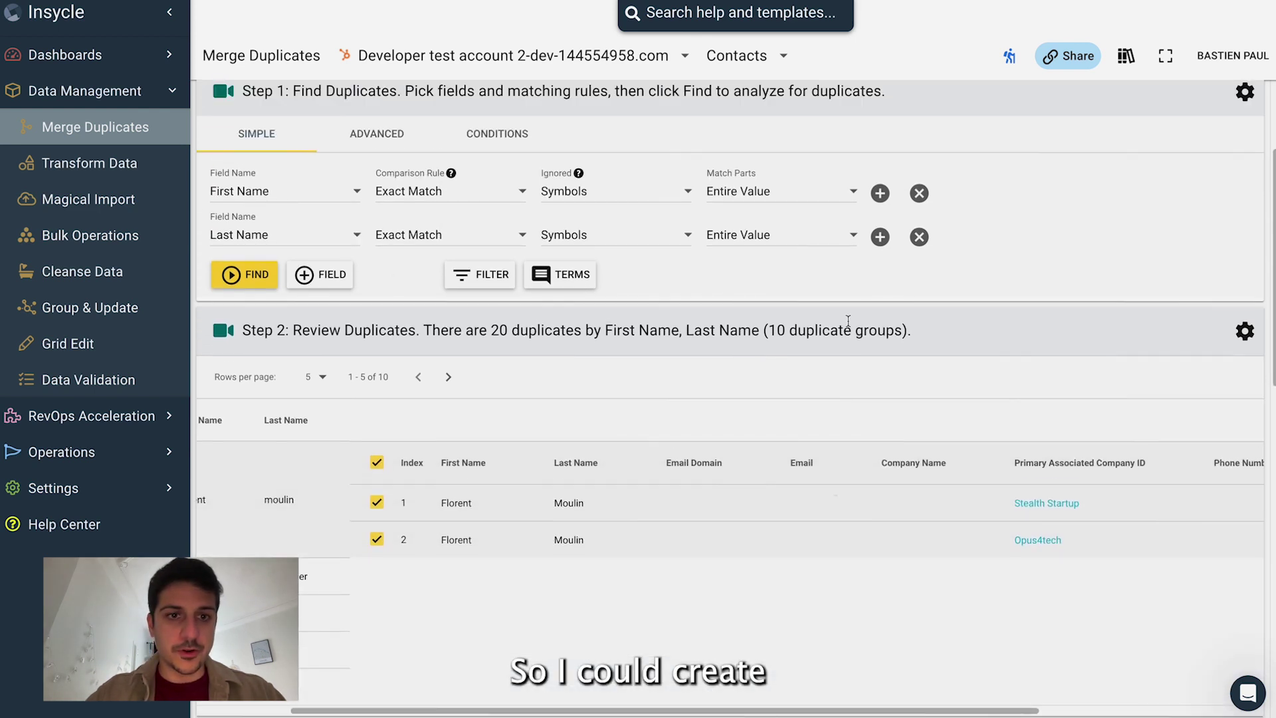
Step: Add Primary Associated Company ID as a third field, Exact Match on the entire value
left_click(325, 291)
left_click(311, 284)
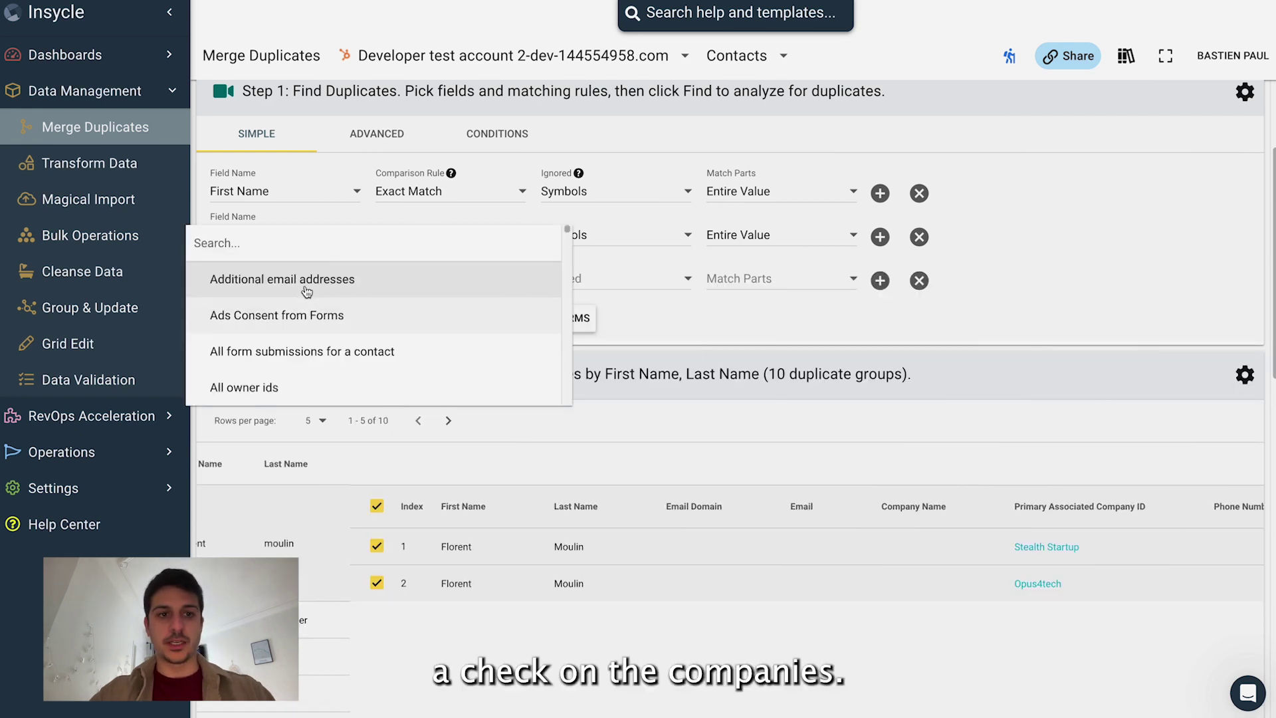
type("assoic")
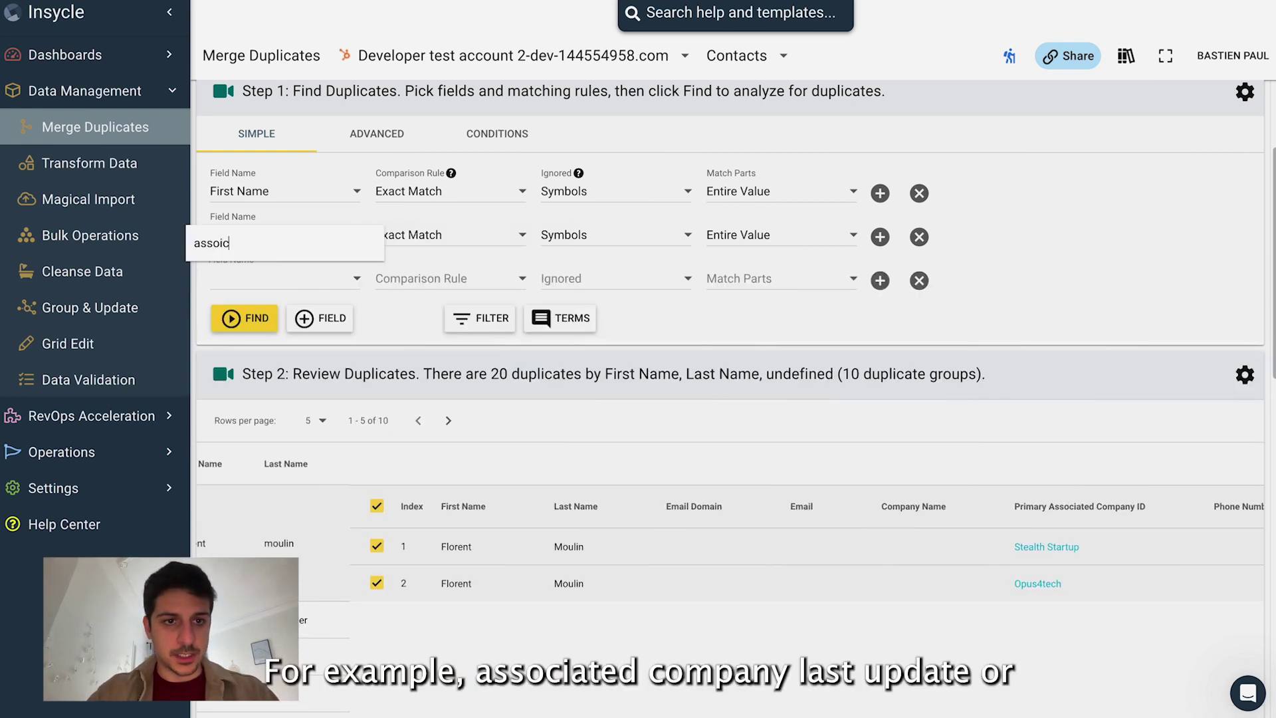
key("BackSpace")
key("BackSpace")
type("co")
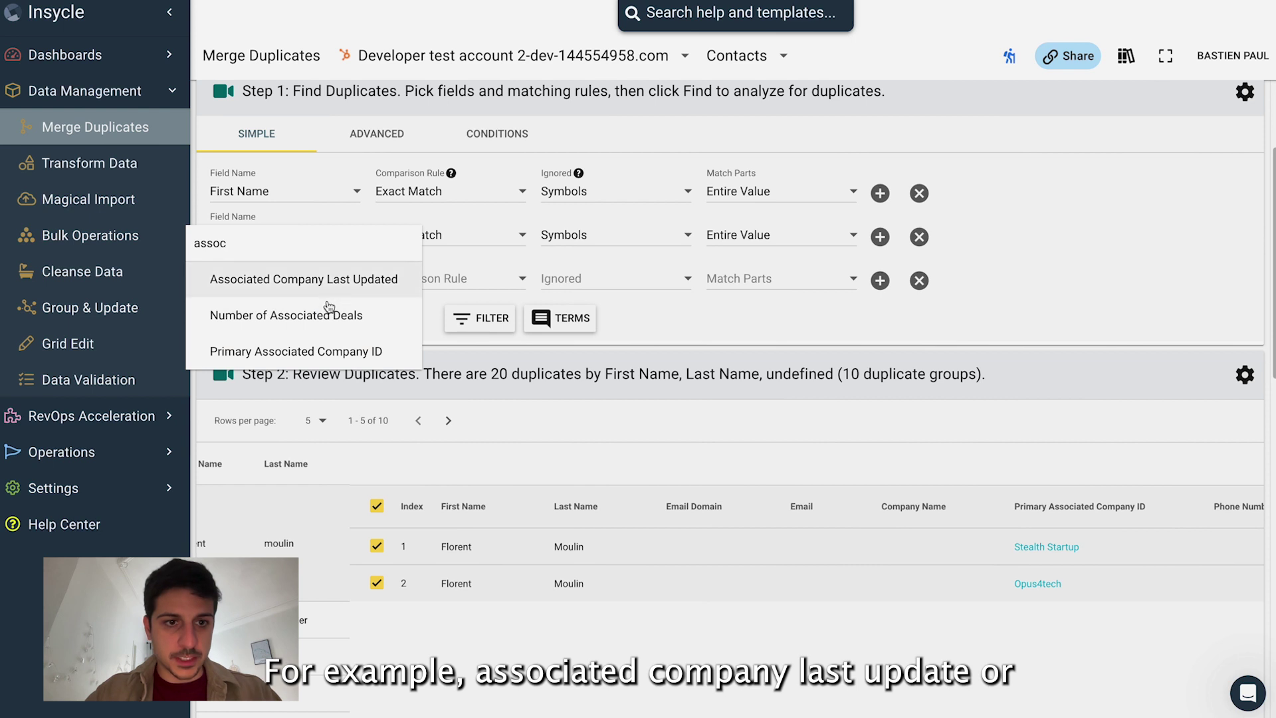
left_click(324, 352)
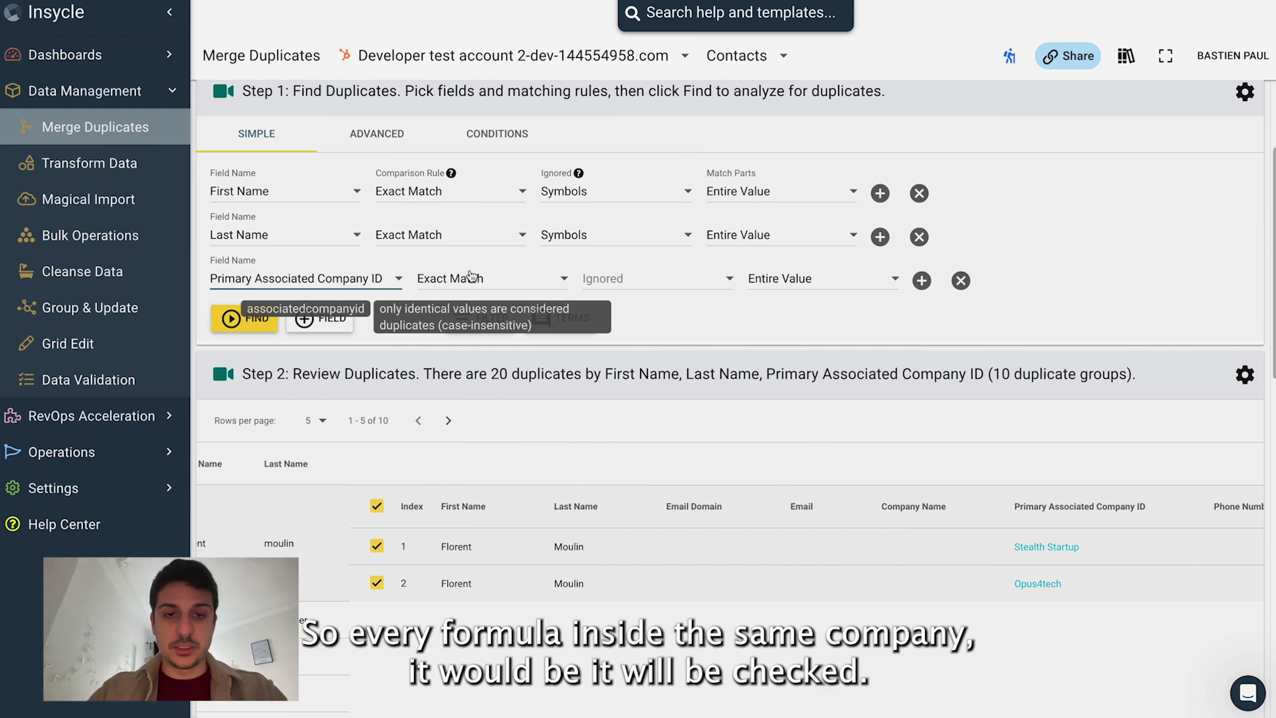
scroll(471, 299, "down", 7)
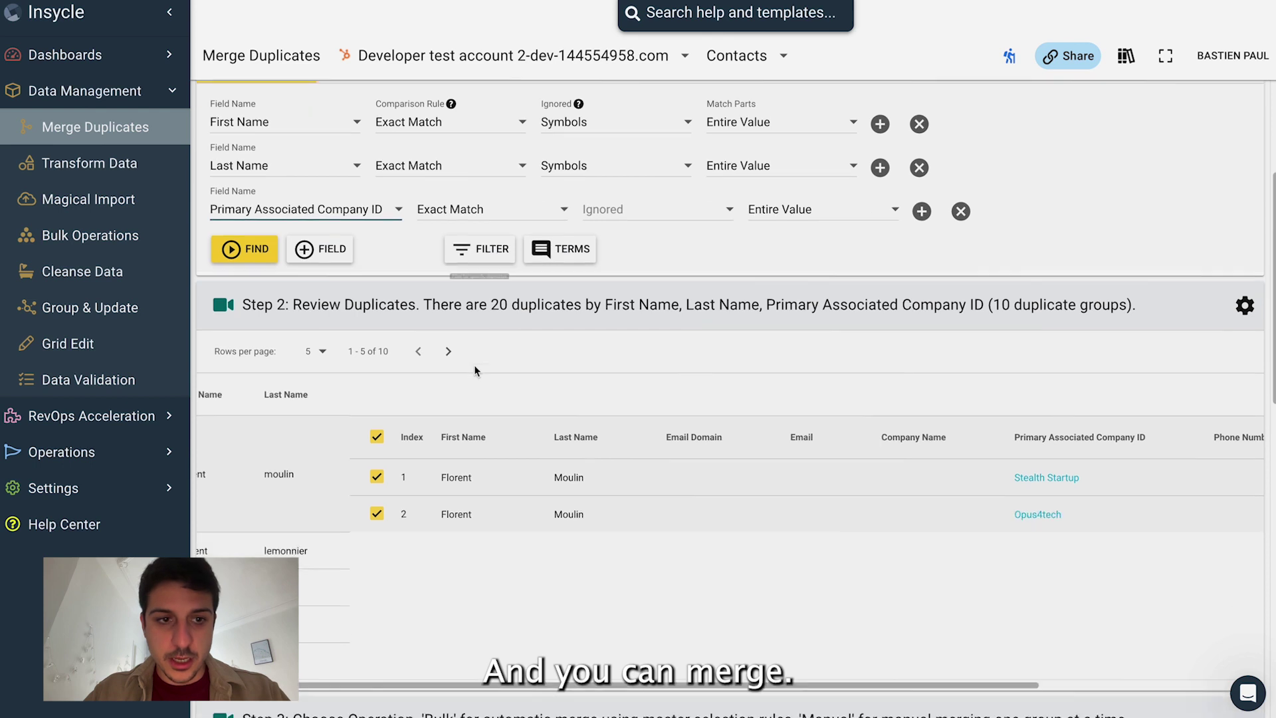
Step: Switch the merge to Bulk so master-selection rules apply, then open the run dialog in Preview mode
scroll(372, 419, "up", 6)
scroll(299, 399, "down", 5)
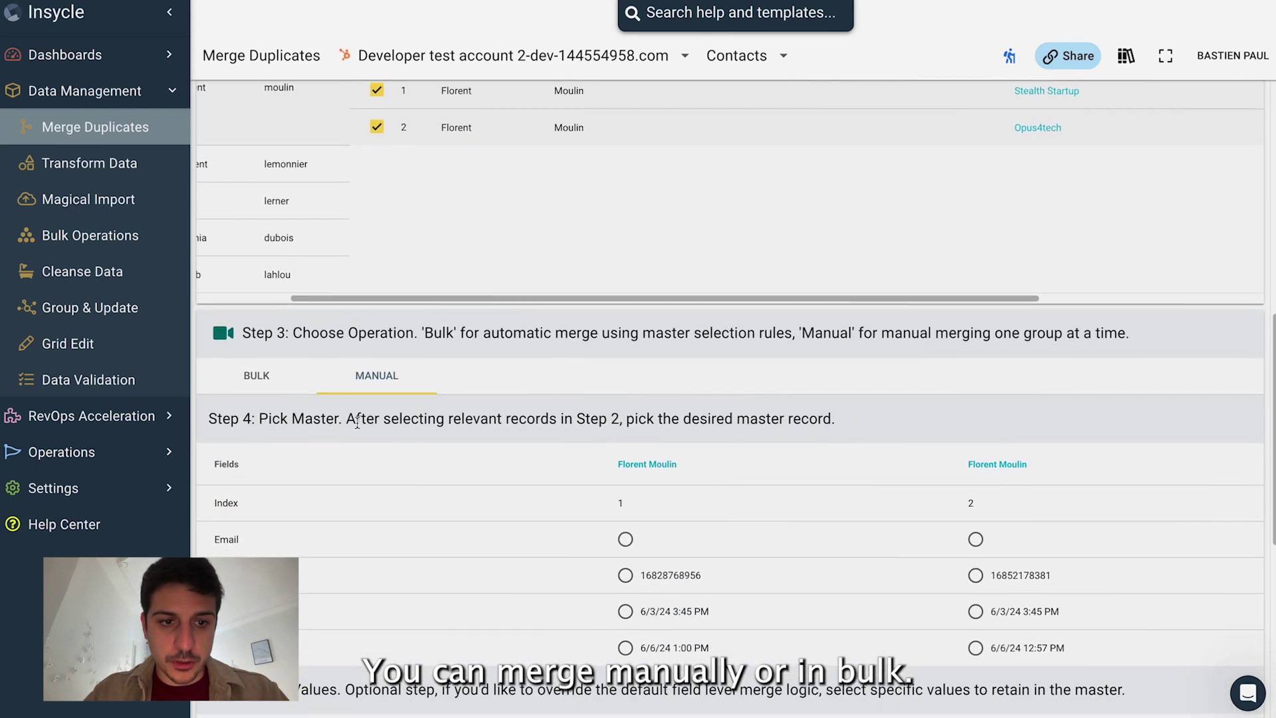
left_click(282, 381)
scroll(285, 392, "down", 4)
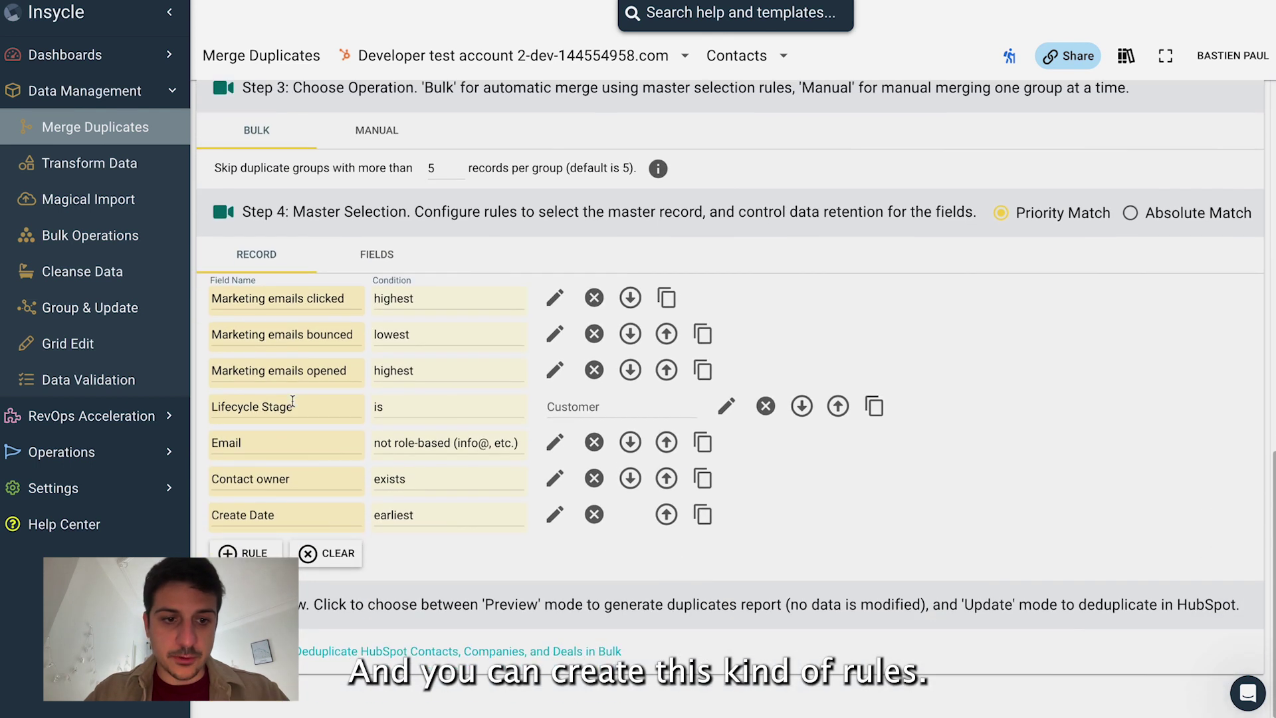
left_click(266, 591)
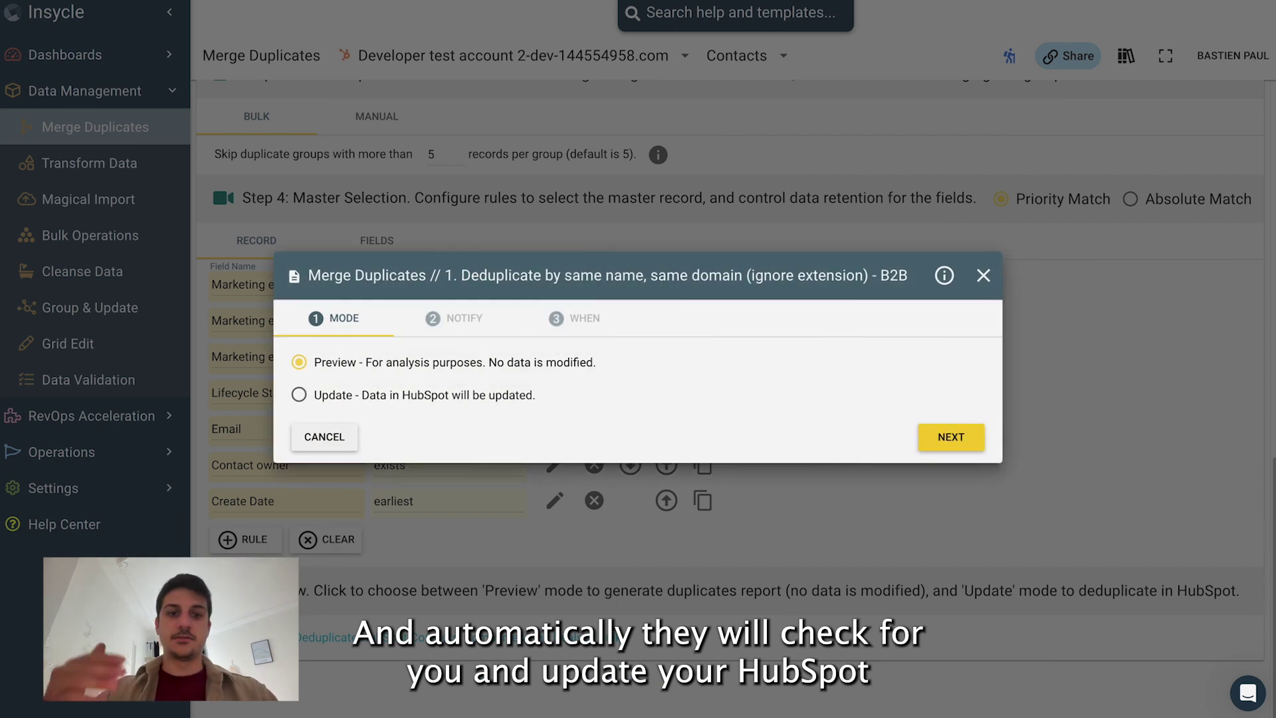